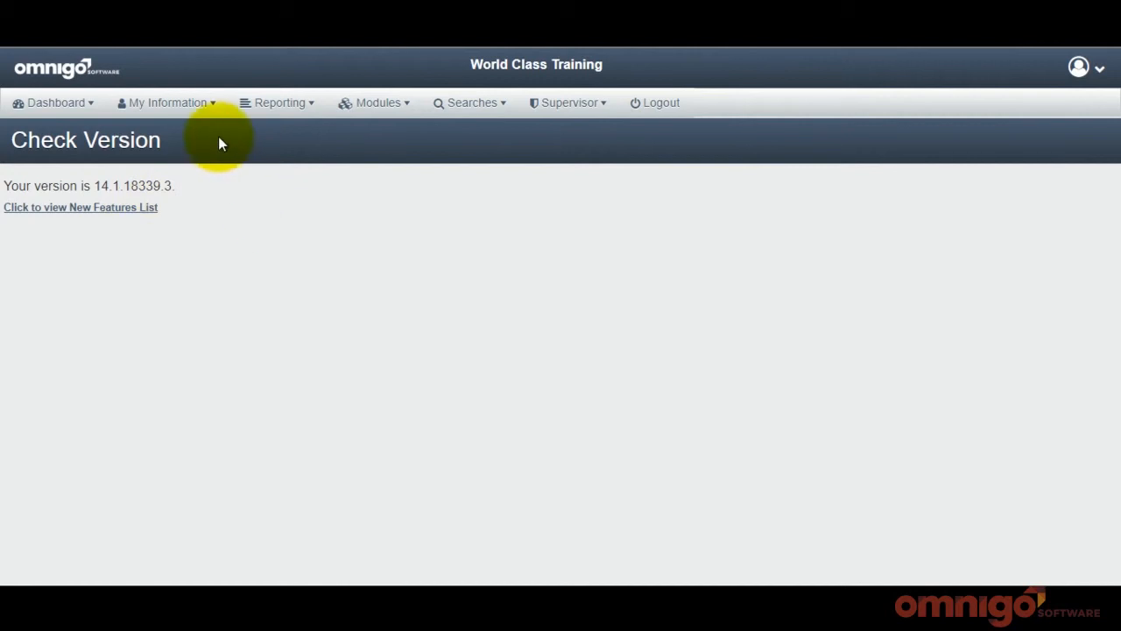
Step: Check which version of the software is installed
left_click(211, 108)
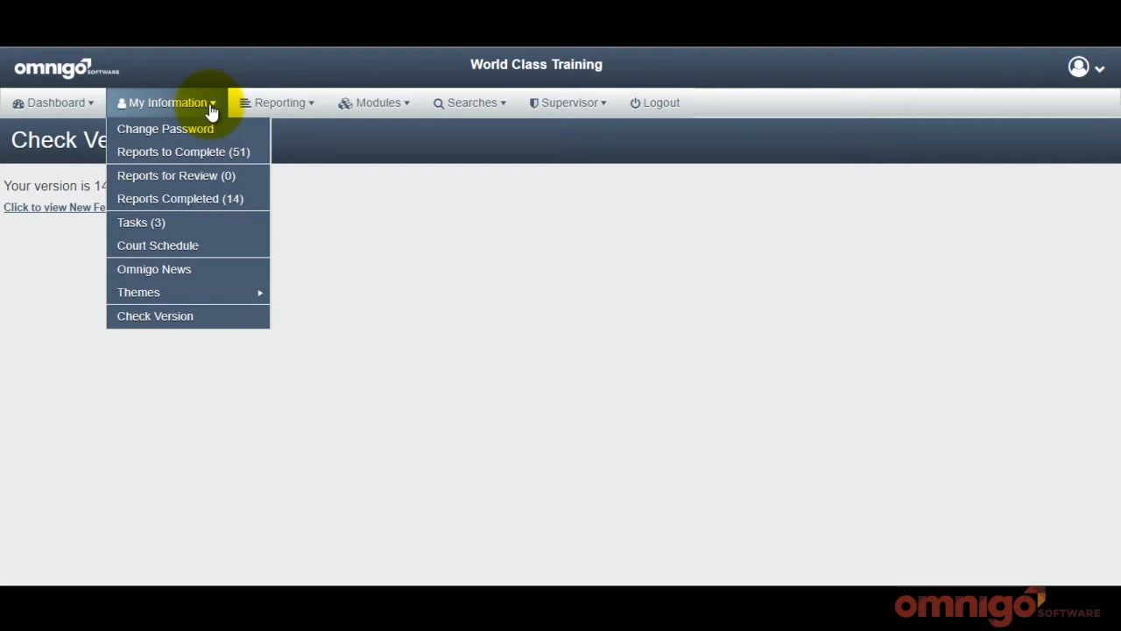
left_click(167, 317)
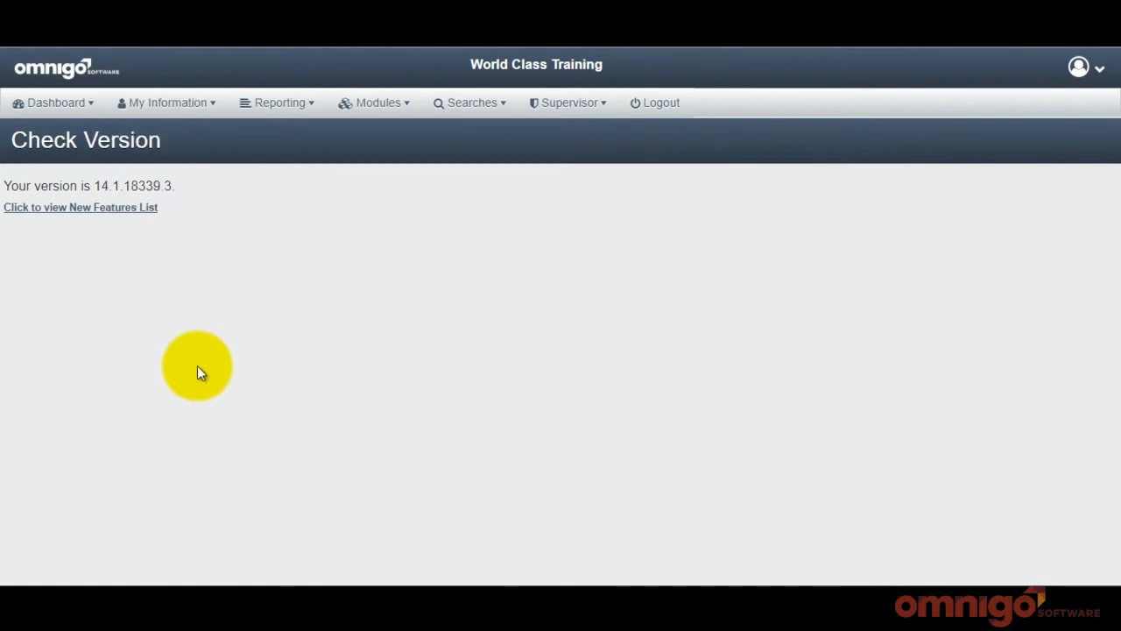
Step: View the dashboard management settings, and add the Investigation Alerts and Online Reports panels to the dashboard
left_click(75, 106)
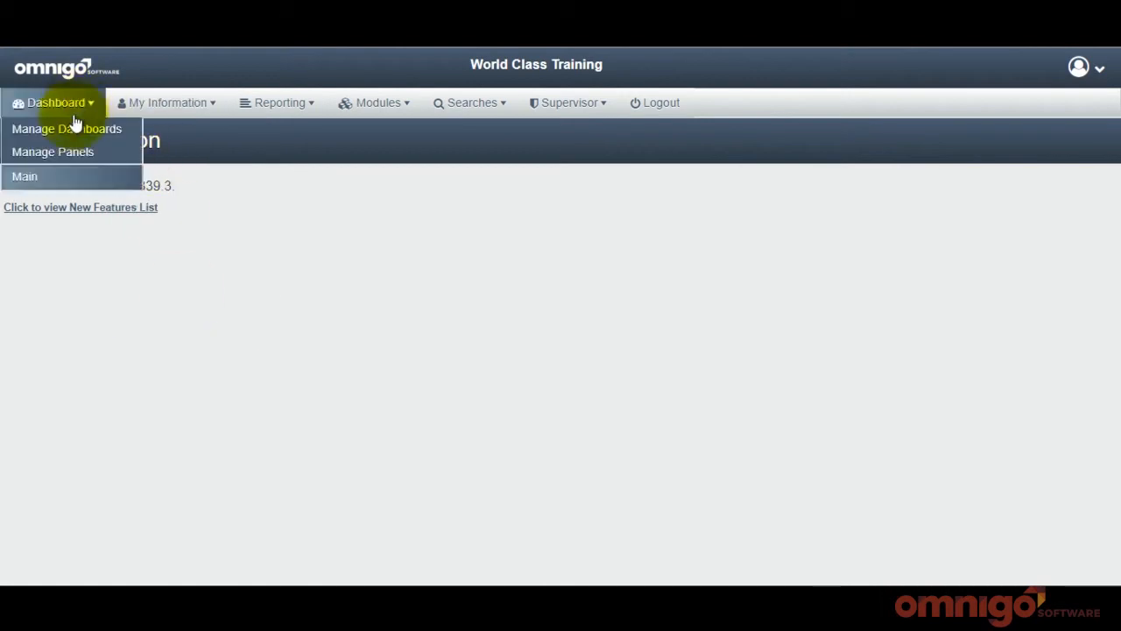
left_click(75, 132)
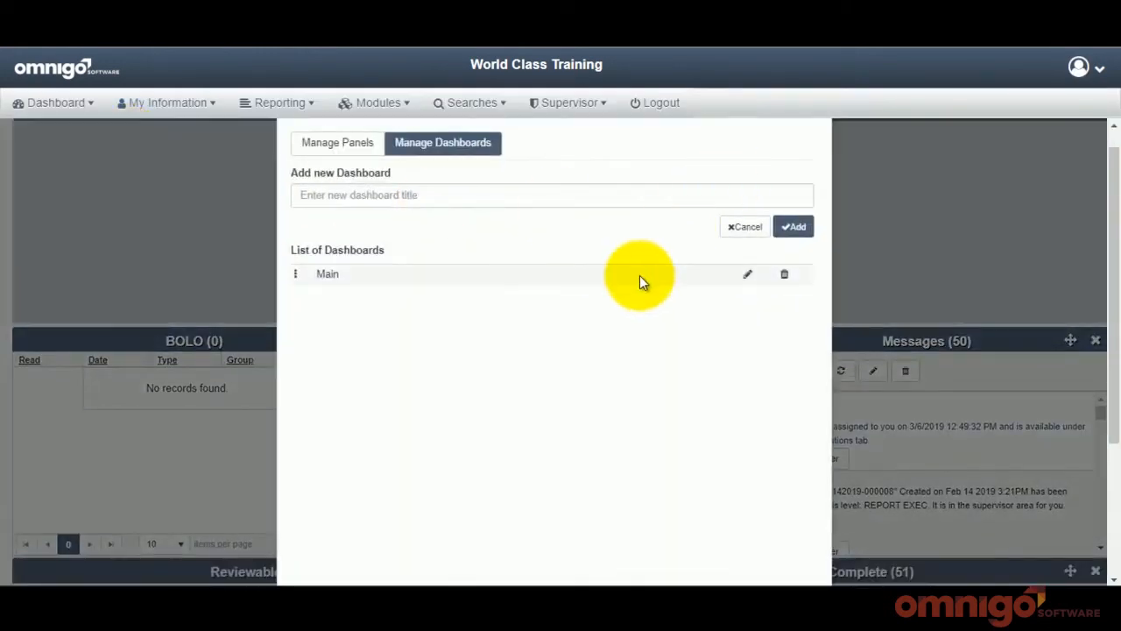
left_click(77, 106)
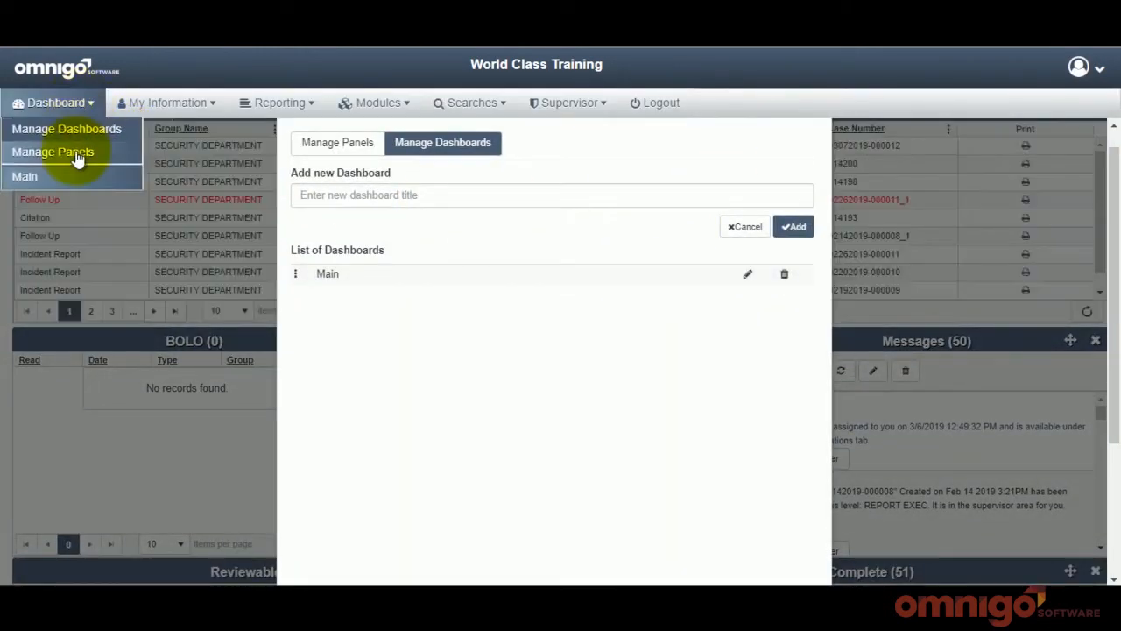
left_click(53, 152)
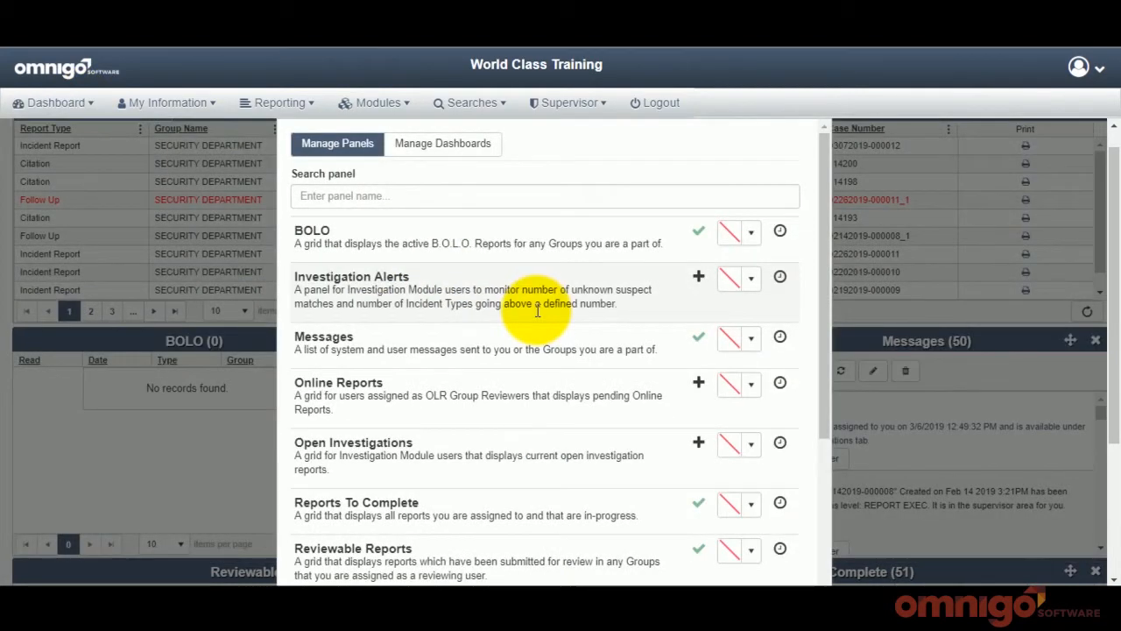
left_click(699, 278)
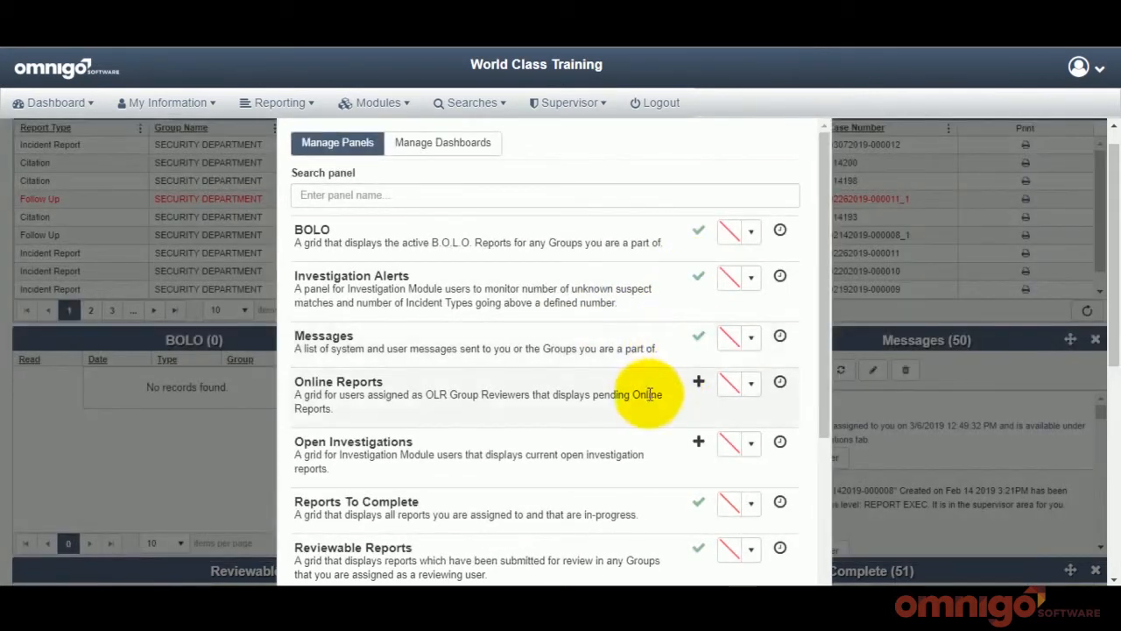
left_click(698, 382)
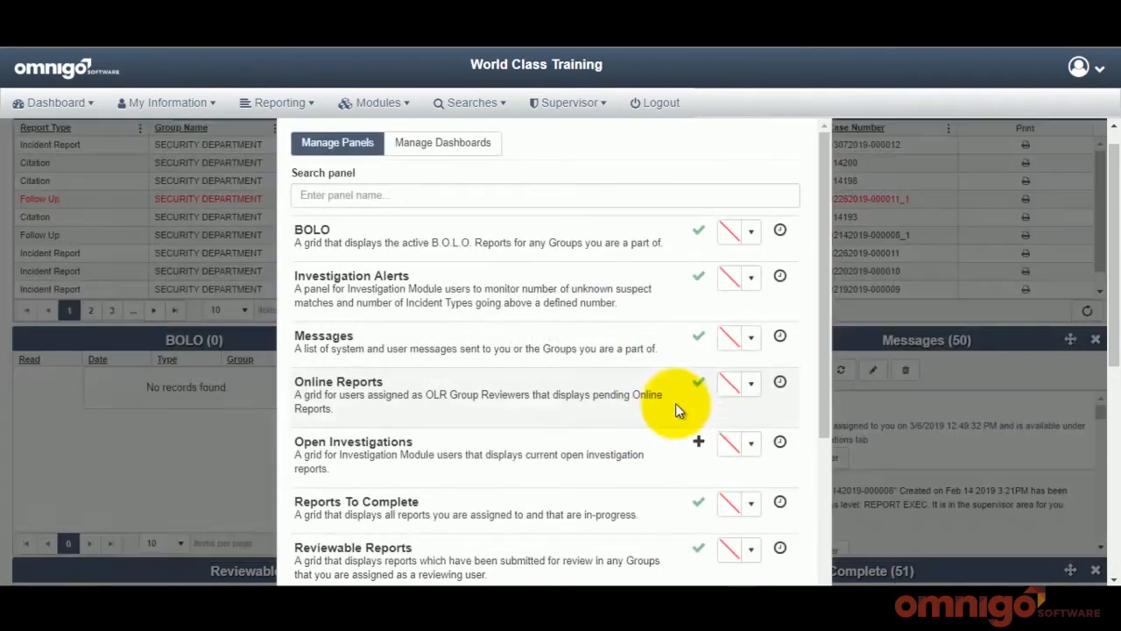
Step: Review the remaining available panels and the panels included in the Tabbed Panel, and close the panel manager
scroll(691, 412, "down", 2)
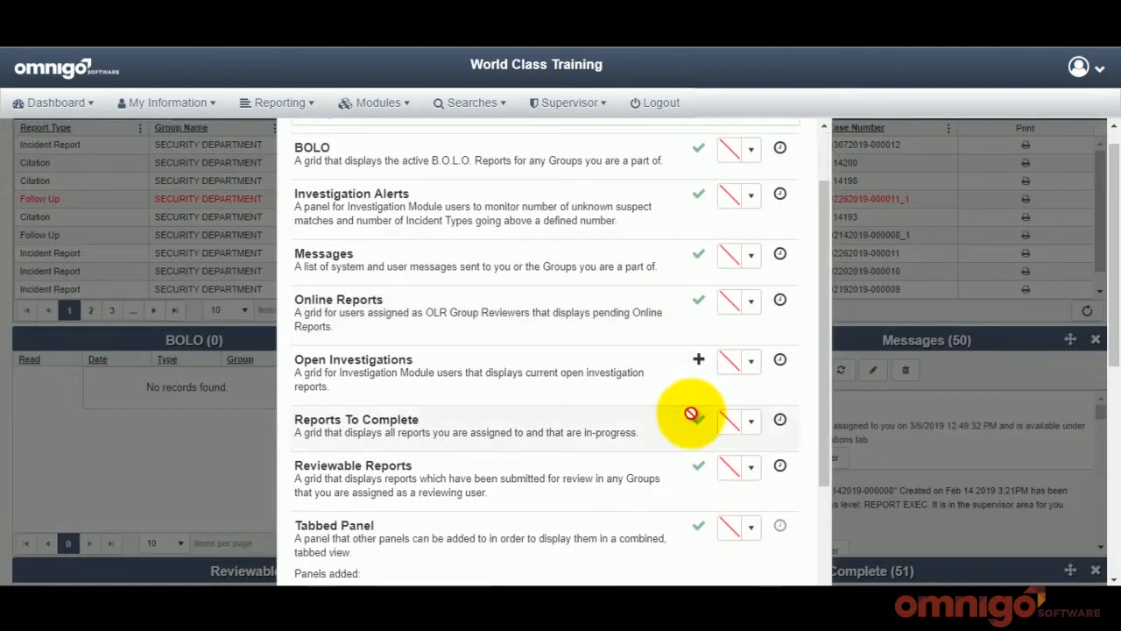
scroll(691, 412, "down", 2)
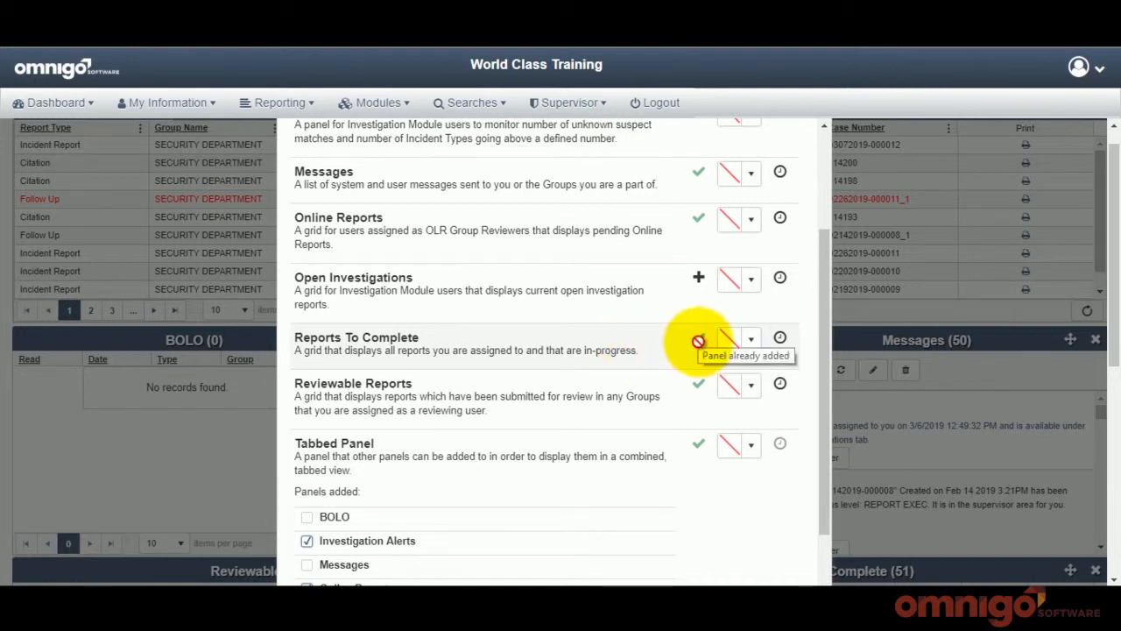
scroll(637, 366, "down", 2)
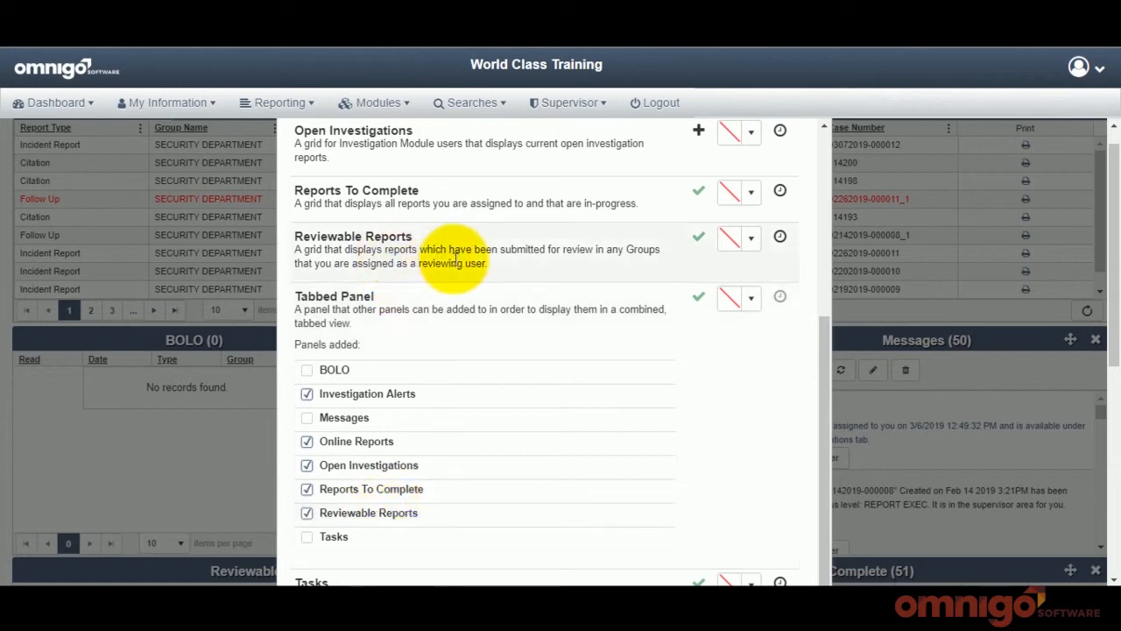
scroll(454, 278, "up", 1)
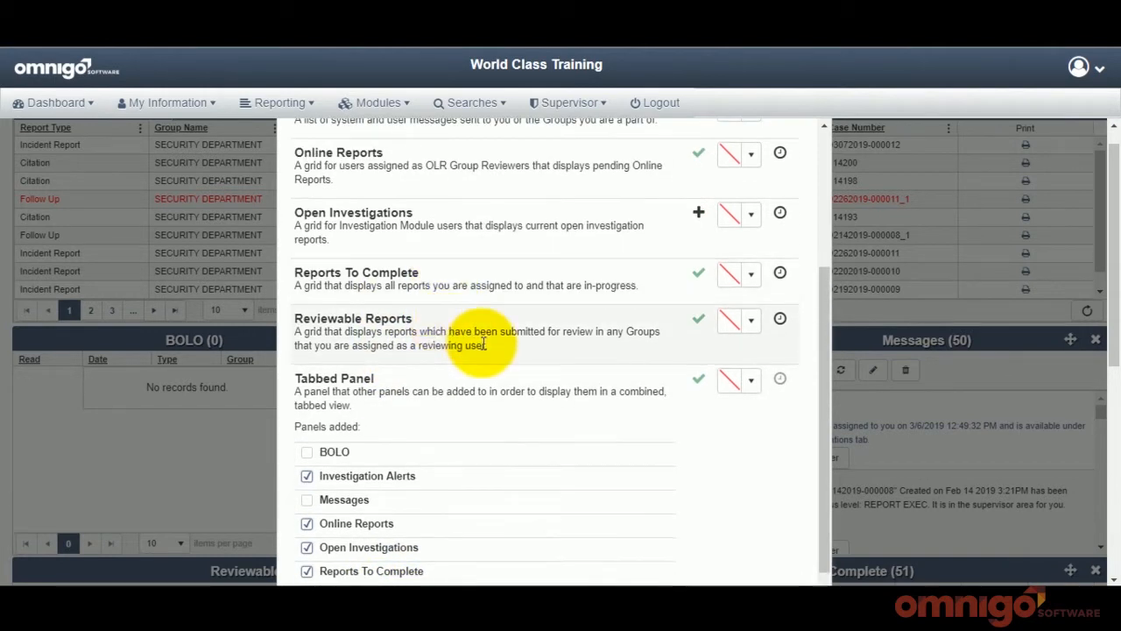
scroll(486, 346, "up", 3)
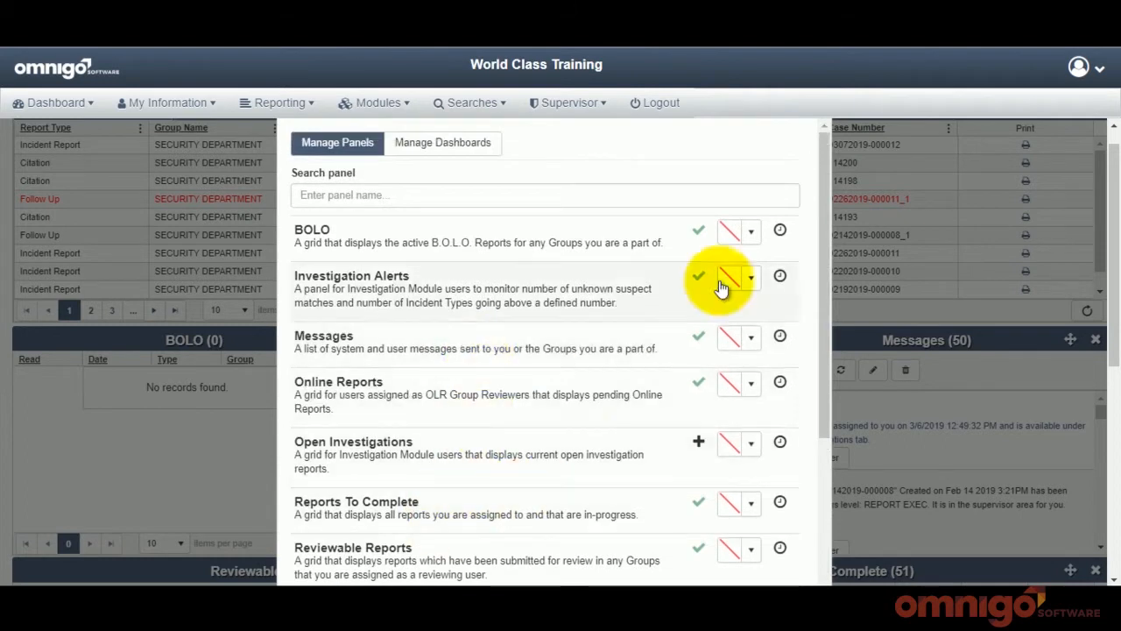
scroll(755, 196, "up", 1)
left_click(821, 125)
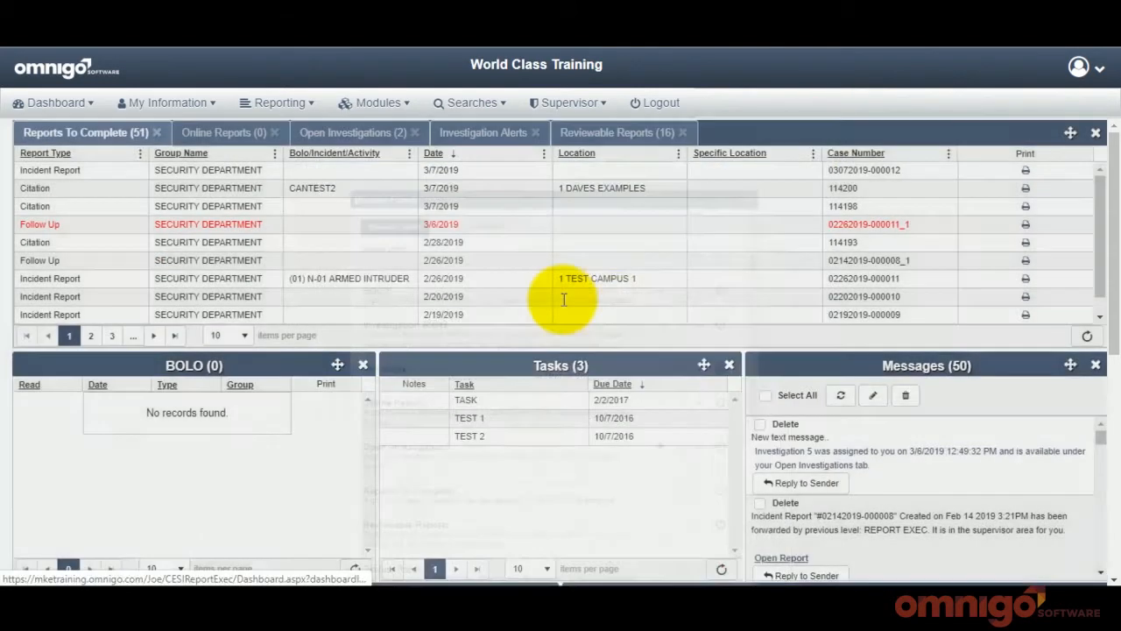
Step: Examine the dashboard's panel layout, including Investigation Alerts, Online Reports, Tasks and Messages
scroll(565, 307, "down", 1)
scroll(1046, 412, "down", 5)
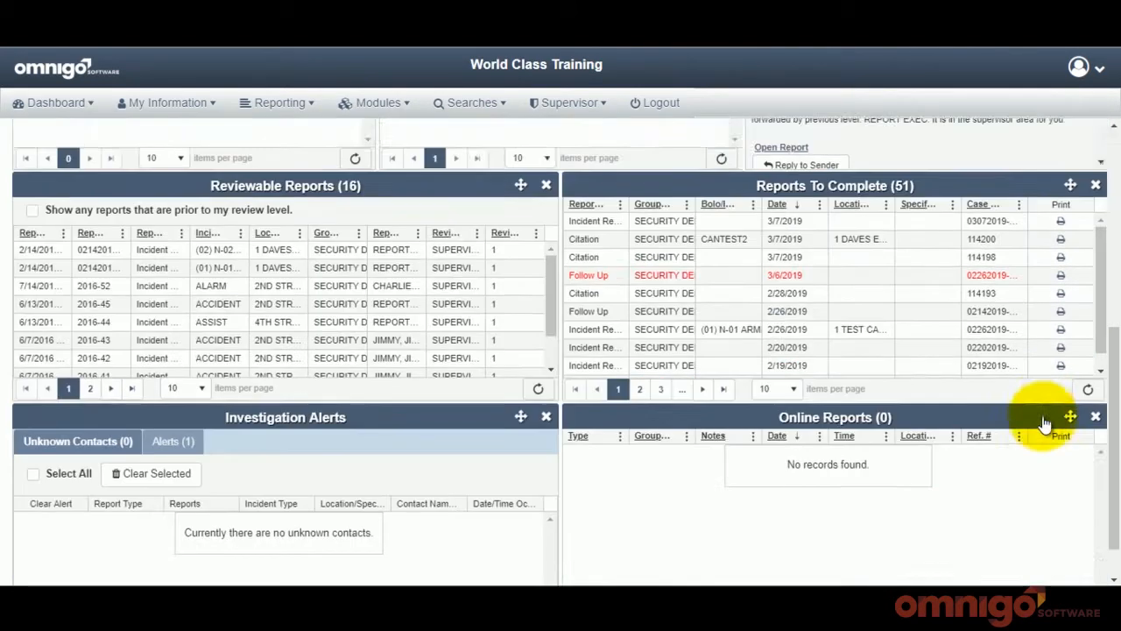
scroll(1036, 422, "up", 5)
scroll(1034, 418, "down", 5)
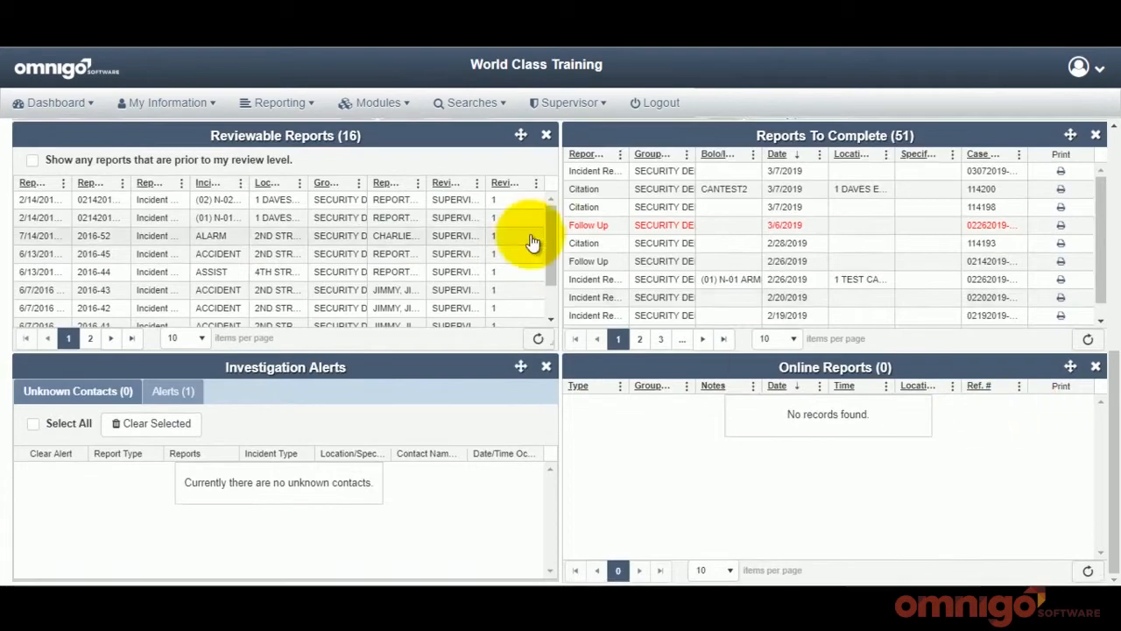
scroll(518, 268, "up", 6)
scroll(521, 267, "down", 1)
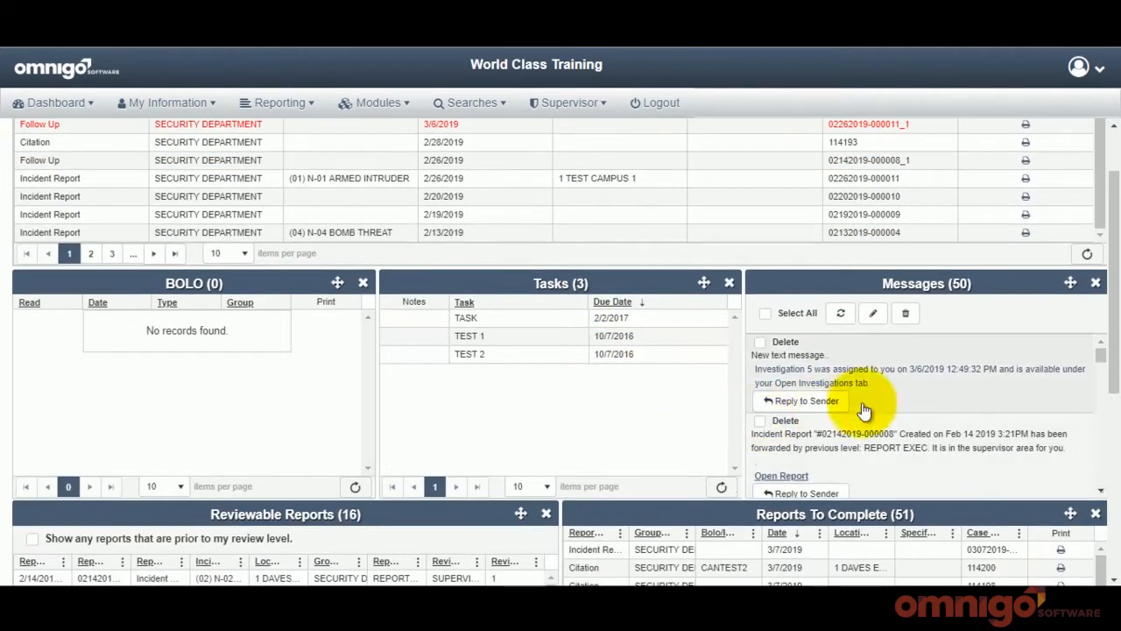
scroll(594, 416, "up", 1)
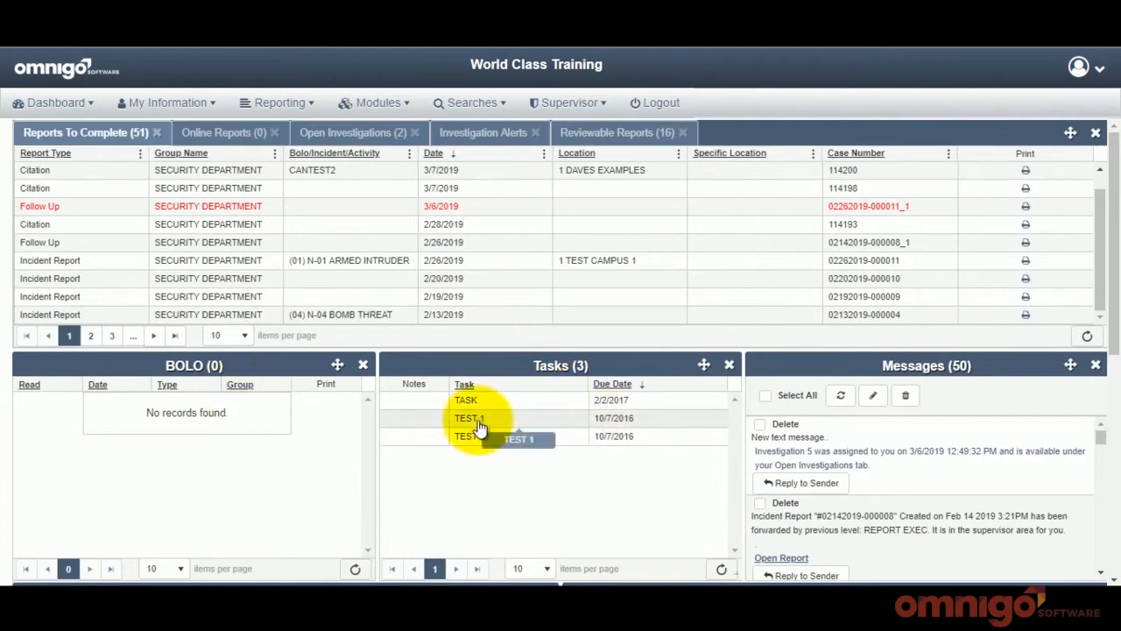
scroll(795, 438, "down", 3)
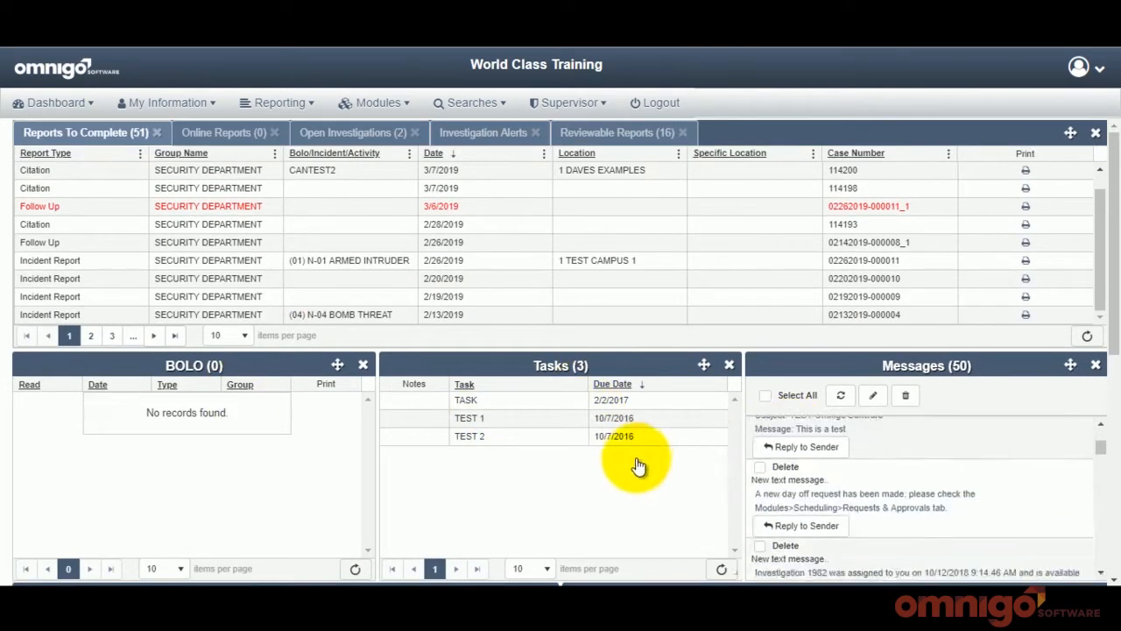
scroll(639, 464, "down", 5)
scroll(541, 440, "down", 1)
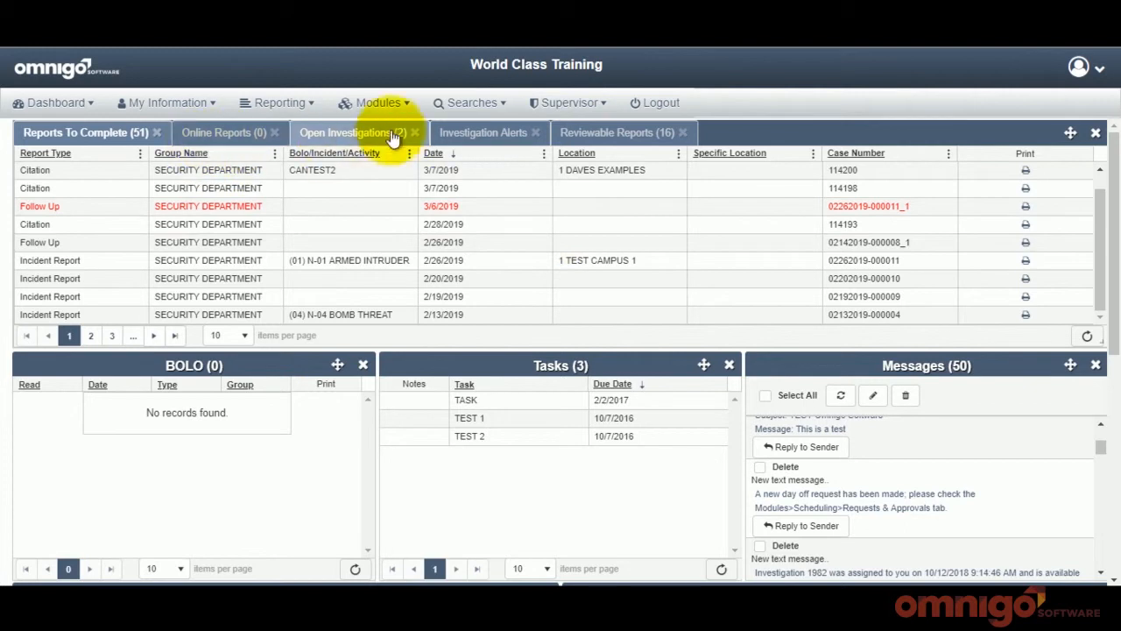
Step: Include the BOLO and Messages panels in the dashboard's Tabbed Panel and close the panel manager
left_click(119, 103)
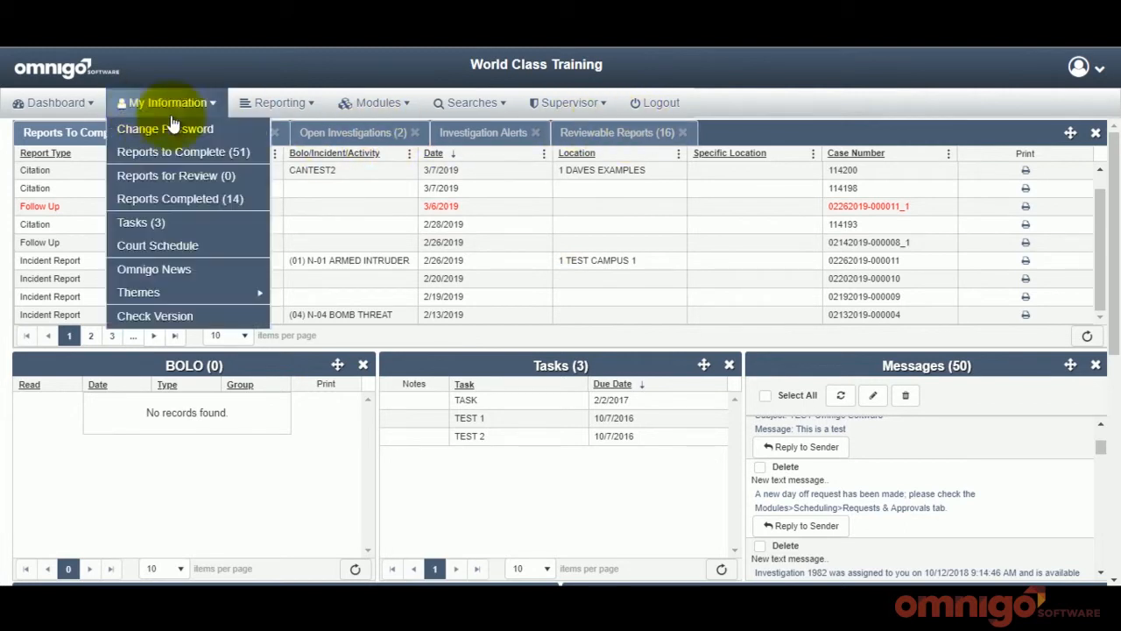
left_click(88, 104)
left_click(84, 152)
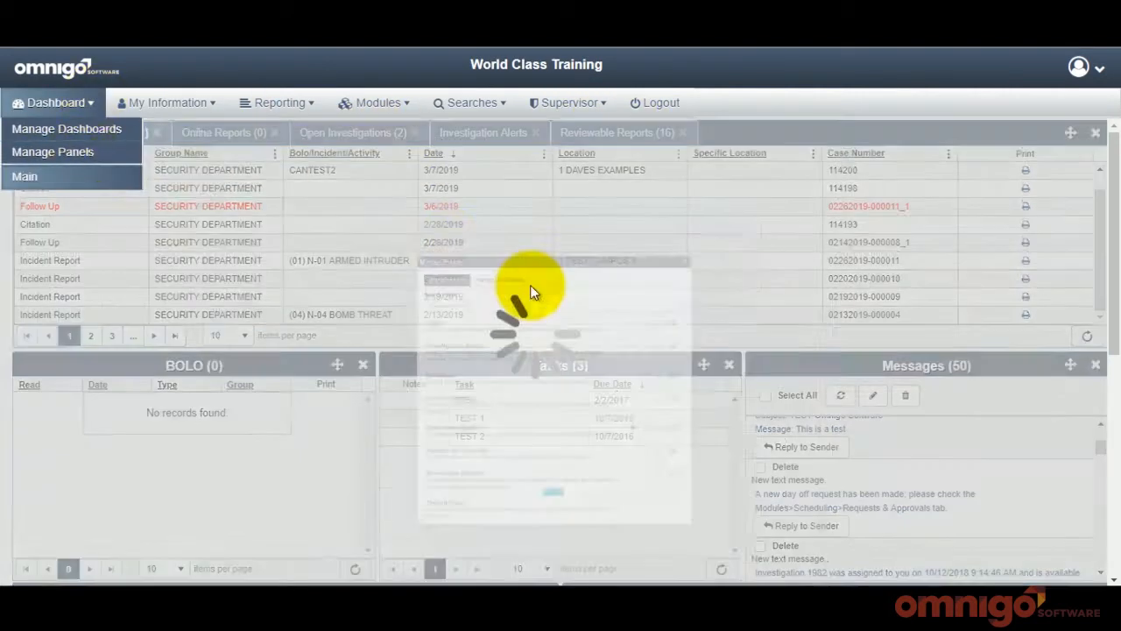
scroll(565, 311, "down", 5)
scroll(504, 265, "up", 2)
scroll(473, 236, "down", 2)
scroll(760, 225, "up", 3)
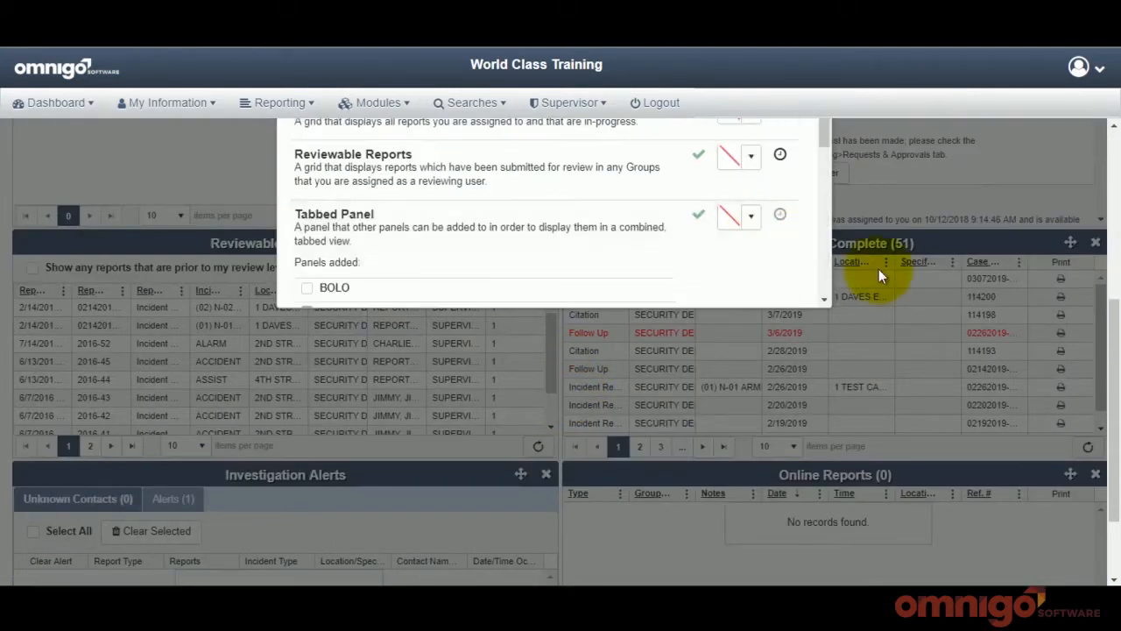
scroll(944, 393, "up", 2)
scroll(701, 296, "down", 3)
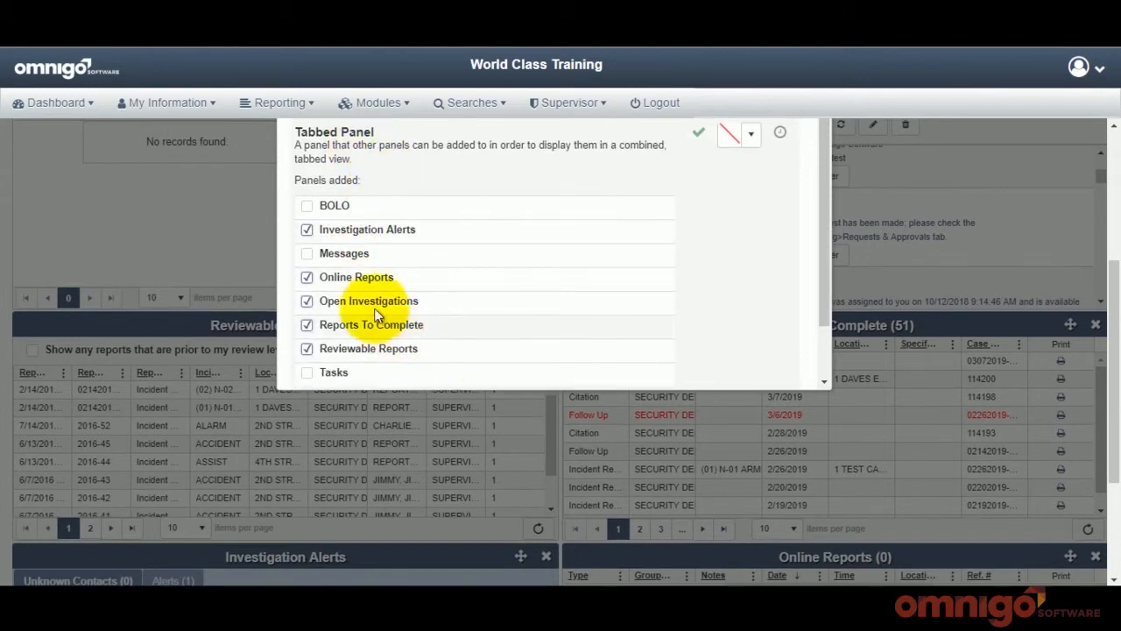
left_click(307, 208)
left_click(308, 254)
scroll(528, 295, "up", 6)
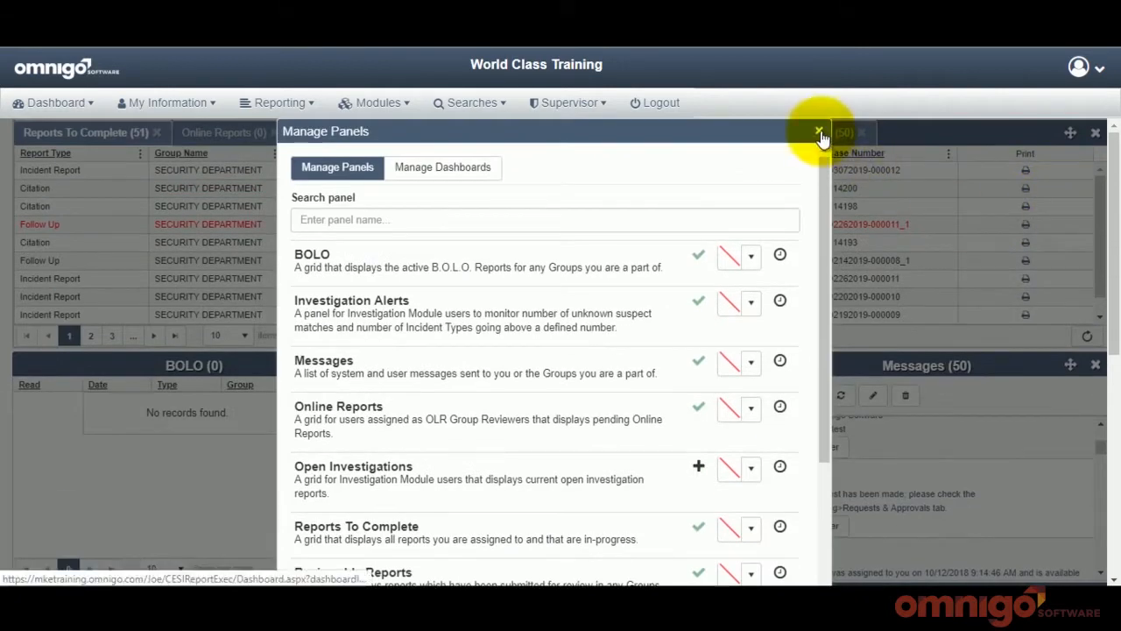
left_click(819, 133)
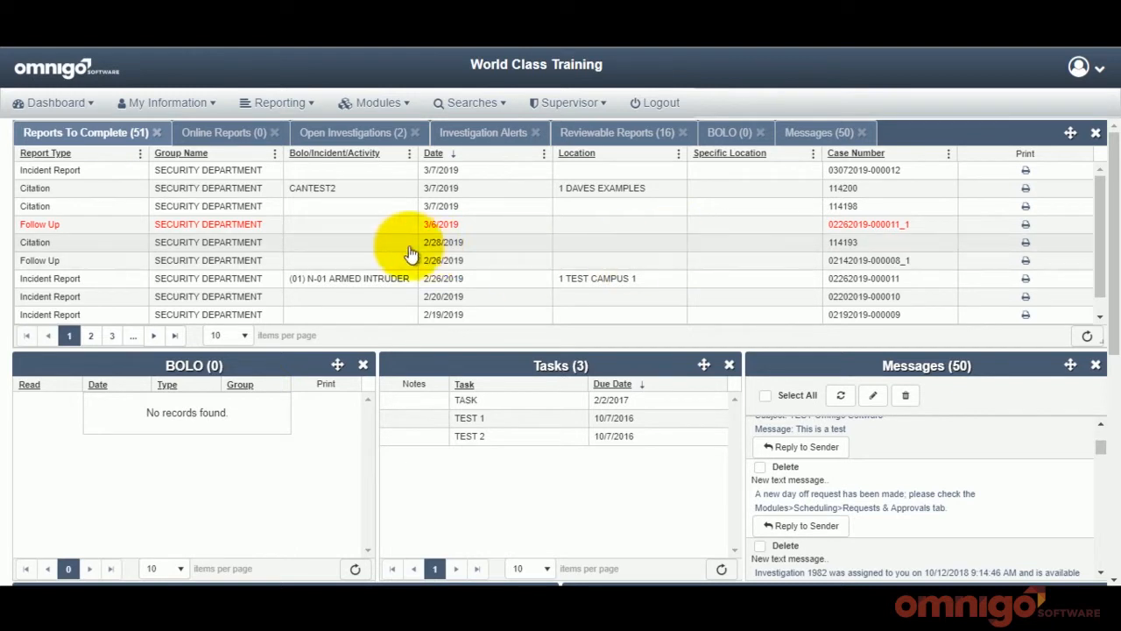
Step: Switch the interface to the Blue Theme and confirm continuing without saving
left_click(185, 110)
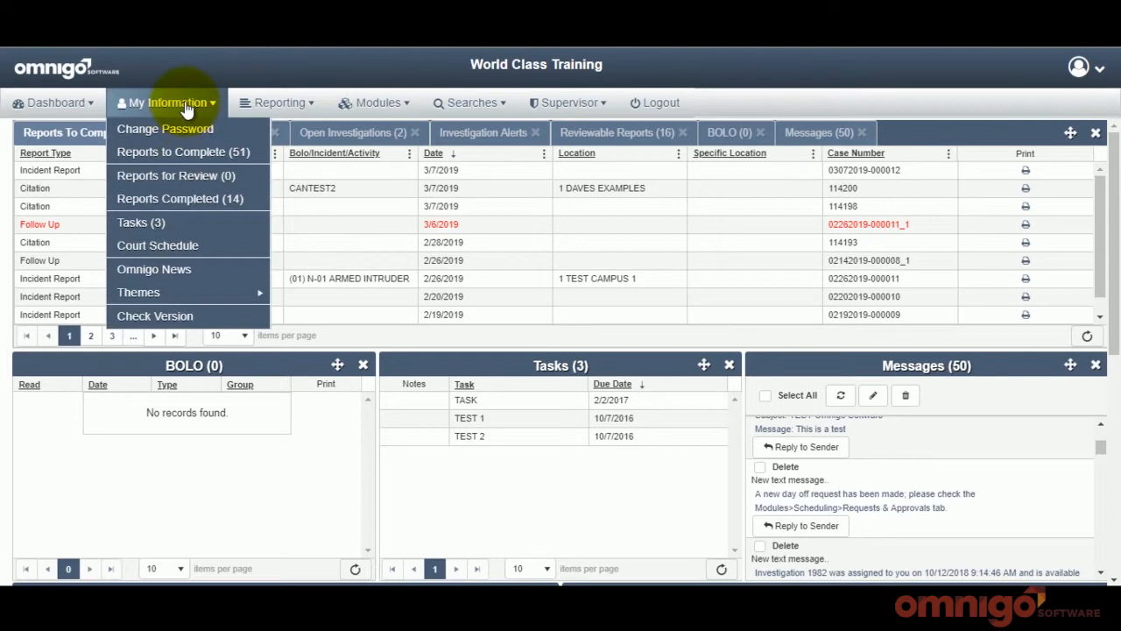
mouse_move(172, 302)
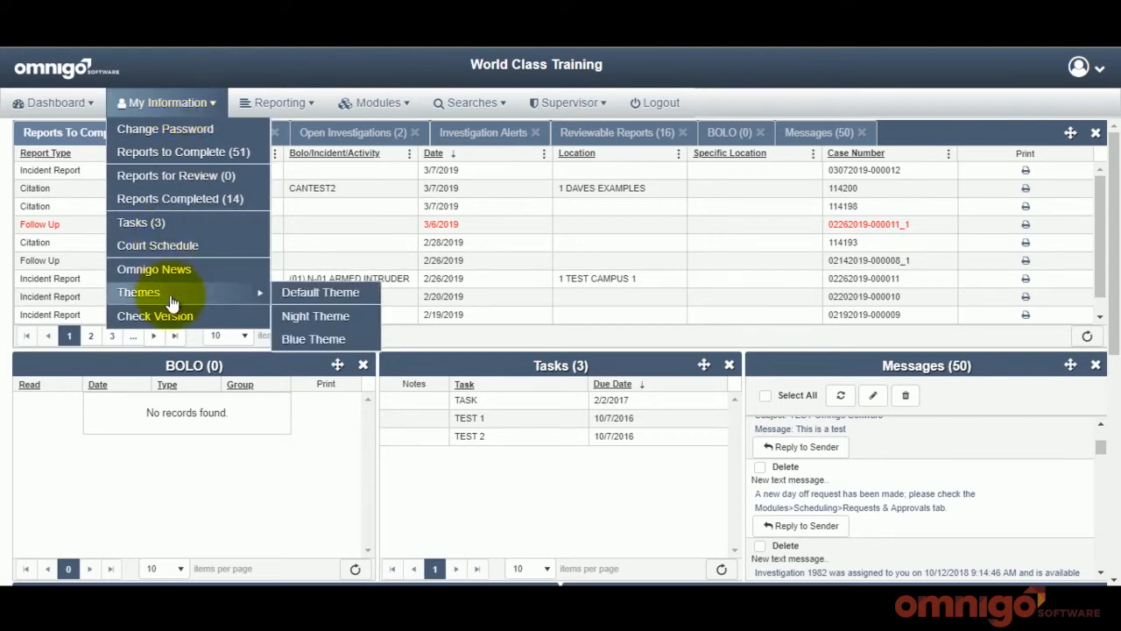
left_click(326, 342)
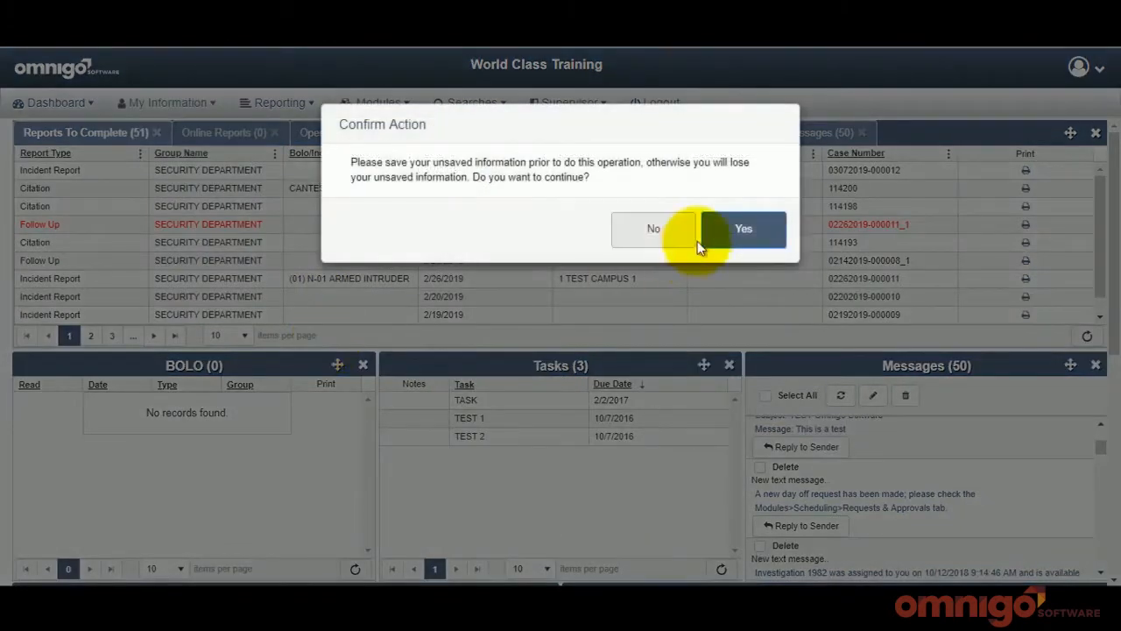
left_click(730, 229)
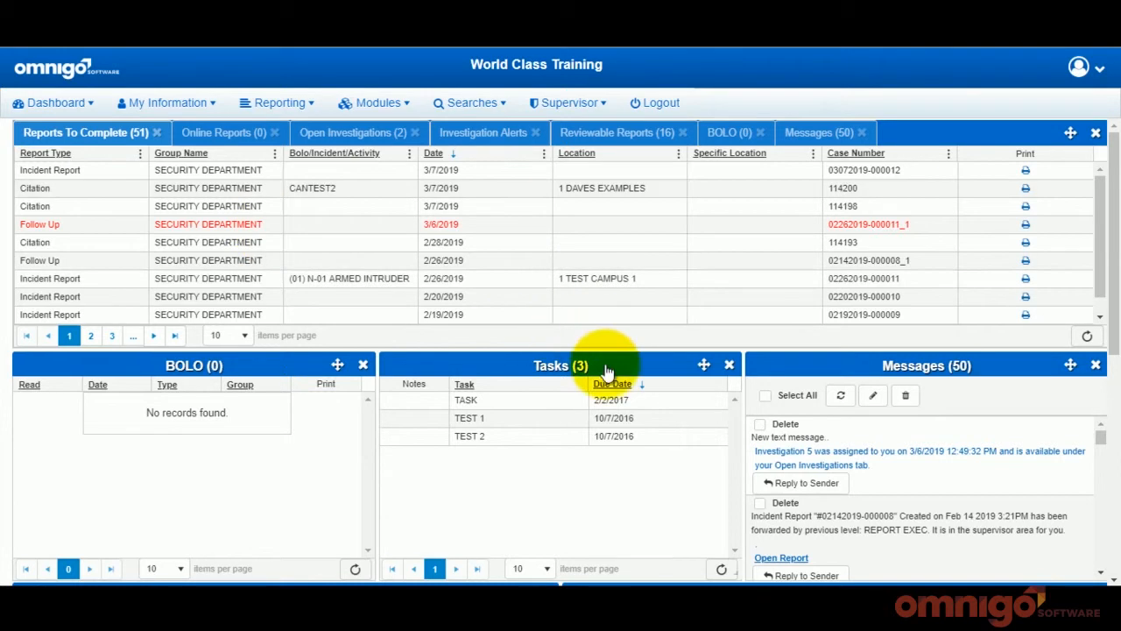
Step: Switch the interface to the Night Theme and confirm continuing without saving
left_click(166, 103)
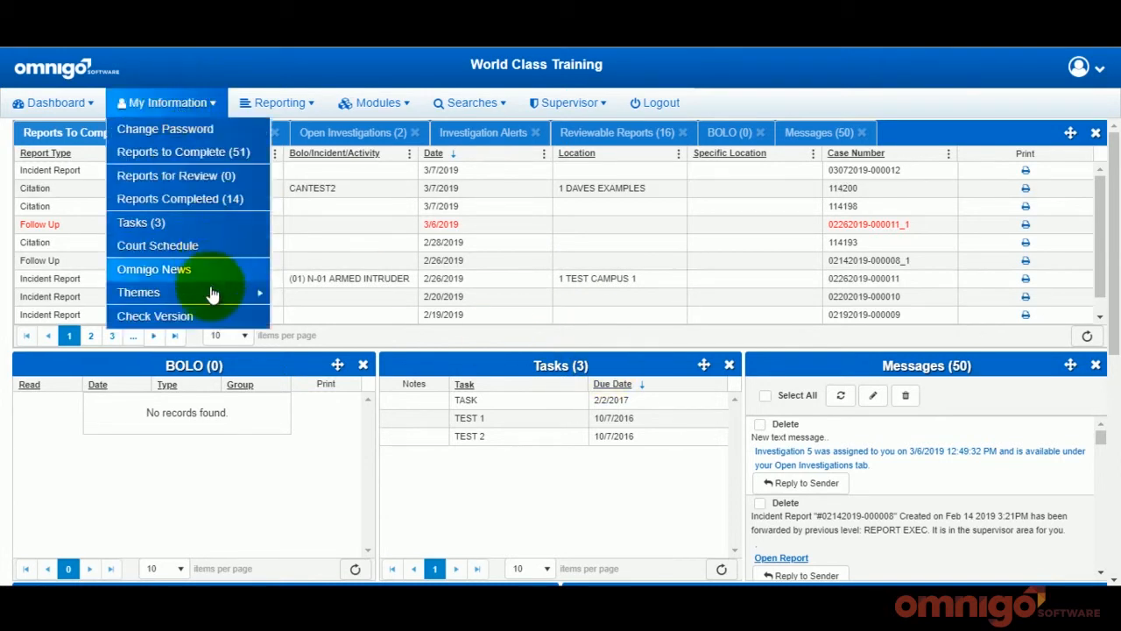
mouse_move(242, 292)
left_click(315, 317)
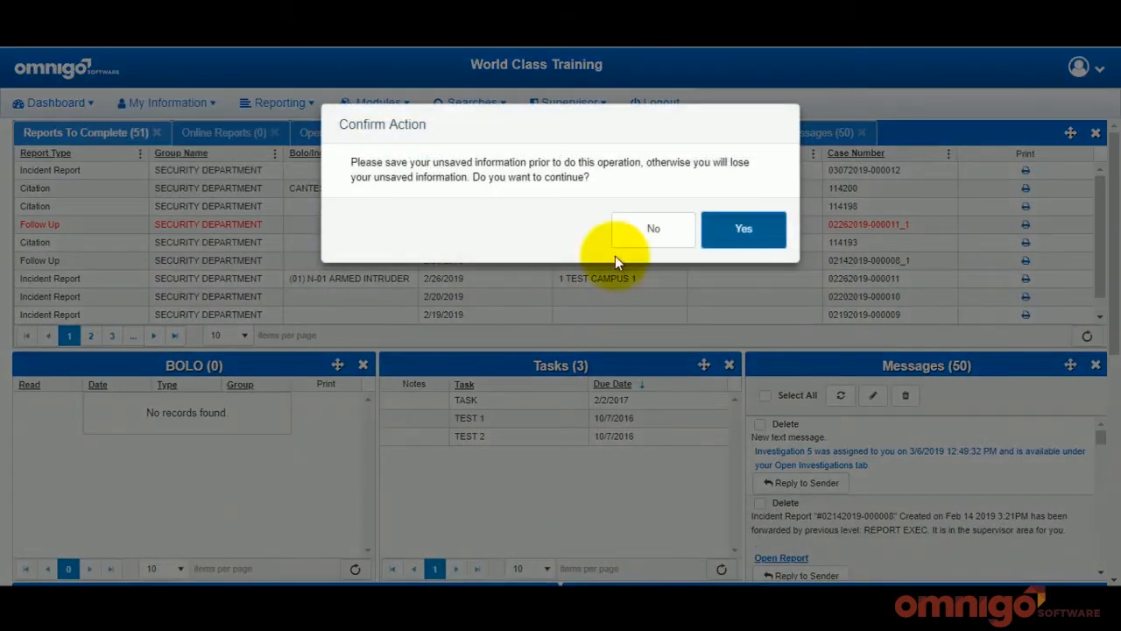
left_click(742, 231)
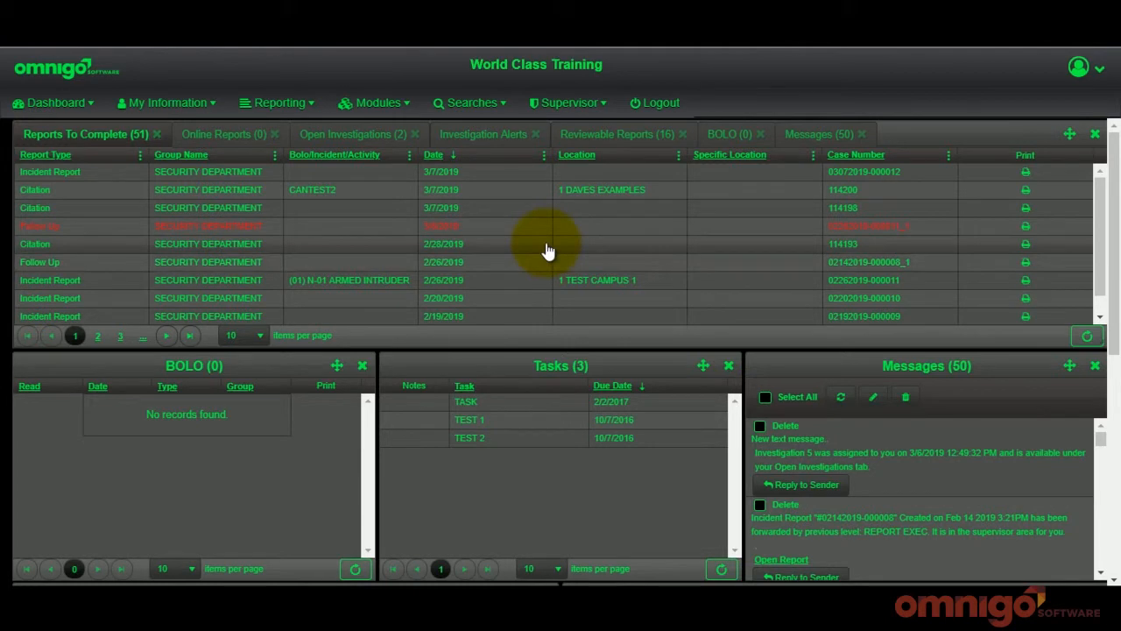
Step: Switch the interface to the Default Theme and confirm continuing without saving
left_click(194, 107)
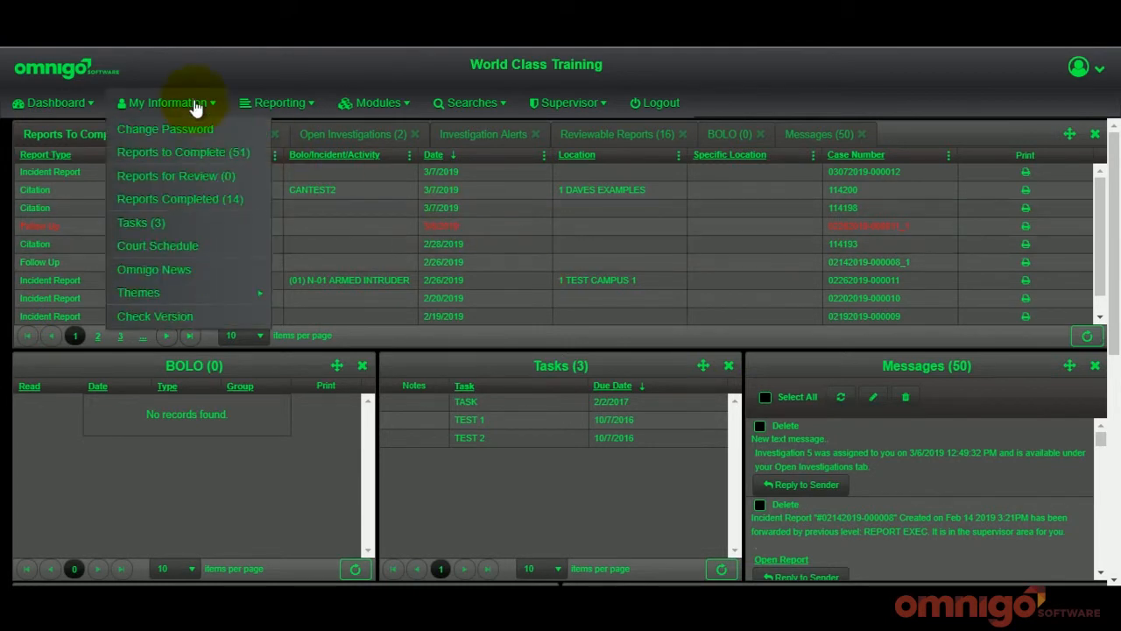
mouse_move(245, 295)
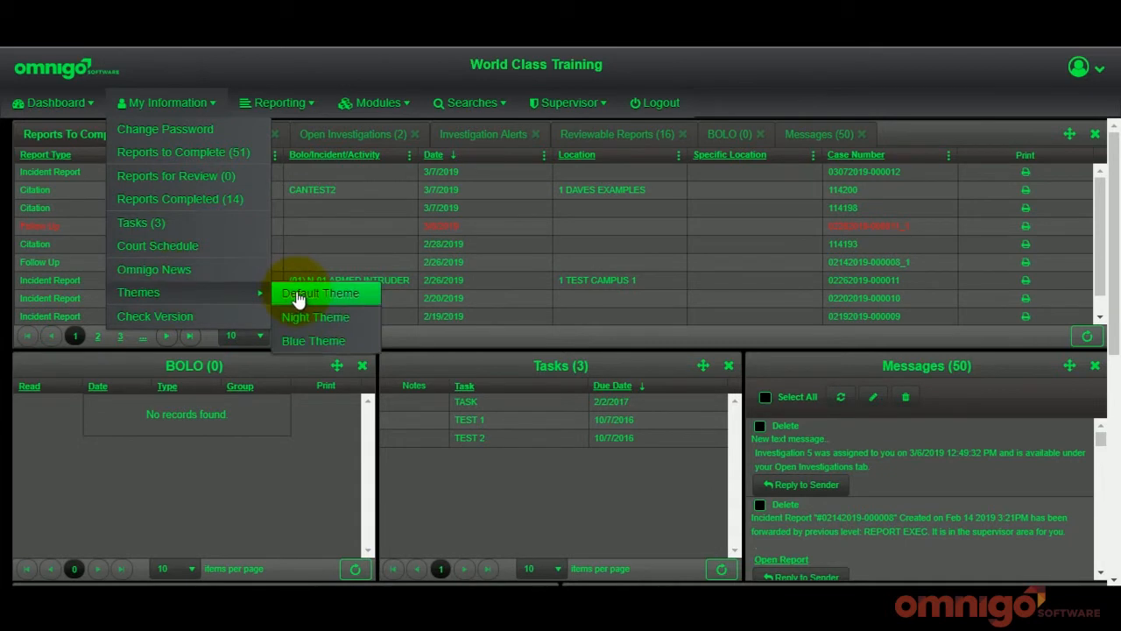
left_click(297, 295)
left_click(753, 229)
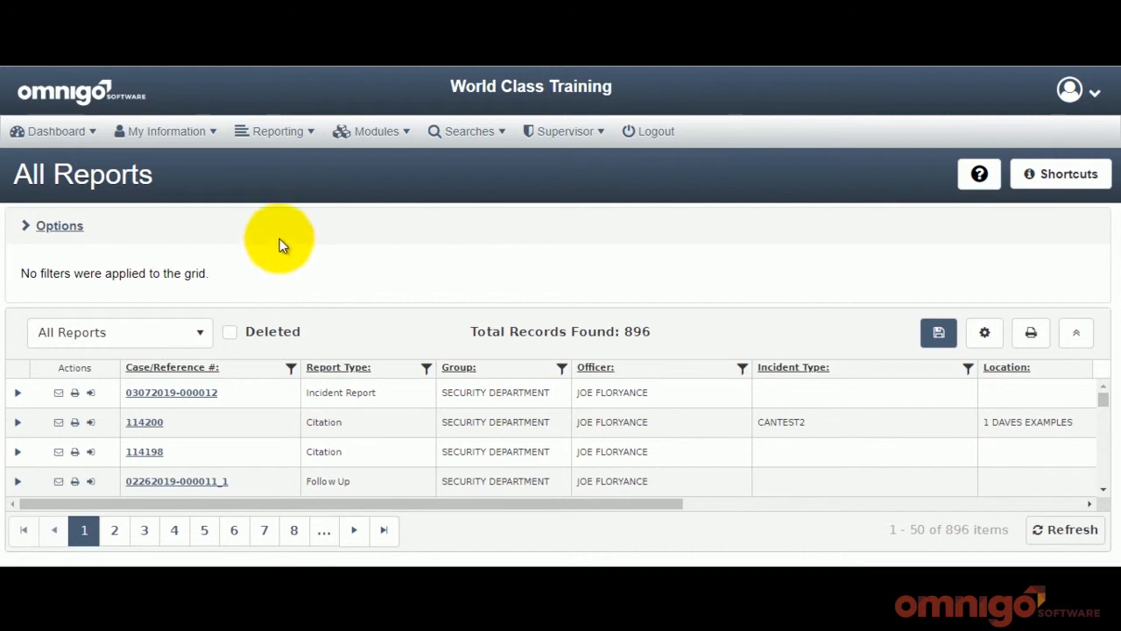
Step: Open the All Reports search and move the Group column ahead of the Report Type column
left_click(473, 133)
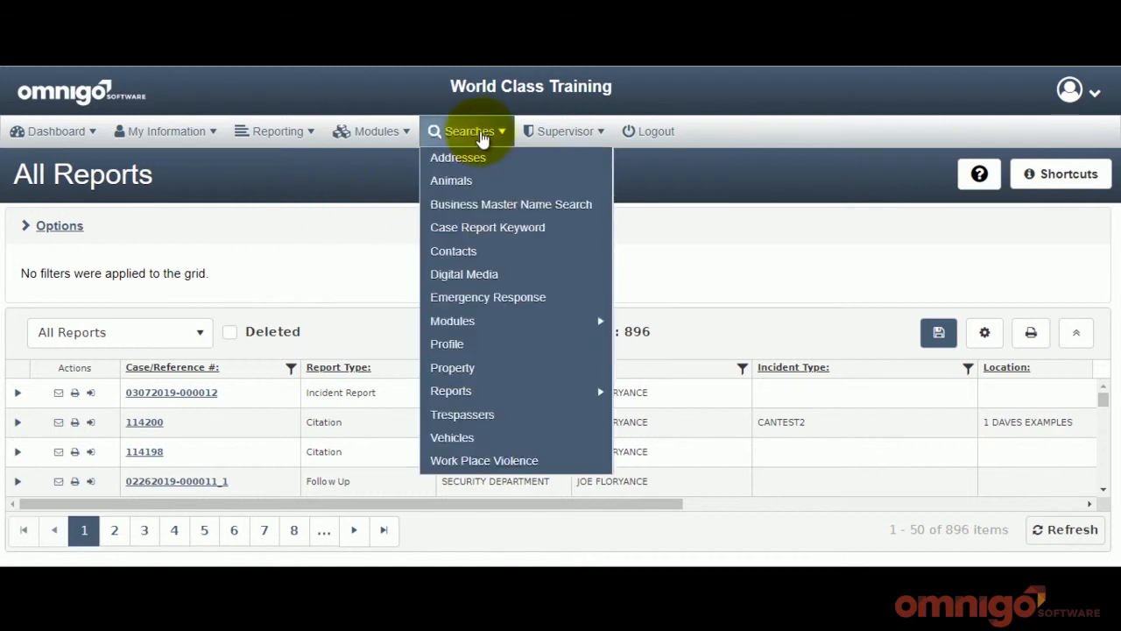
mouse_move(505, 405)
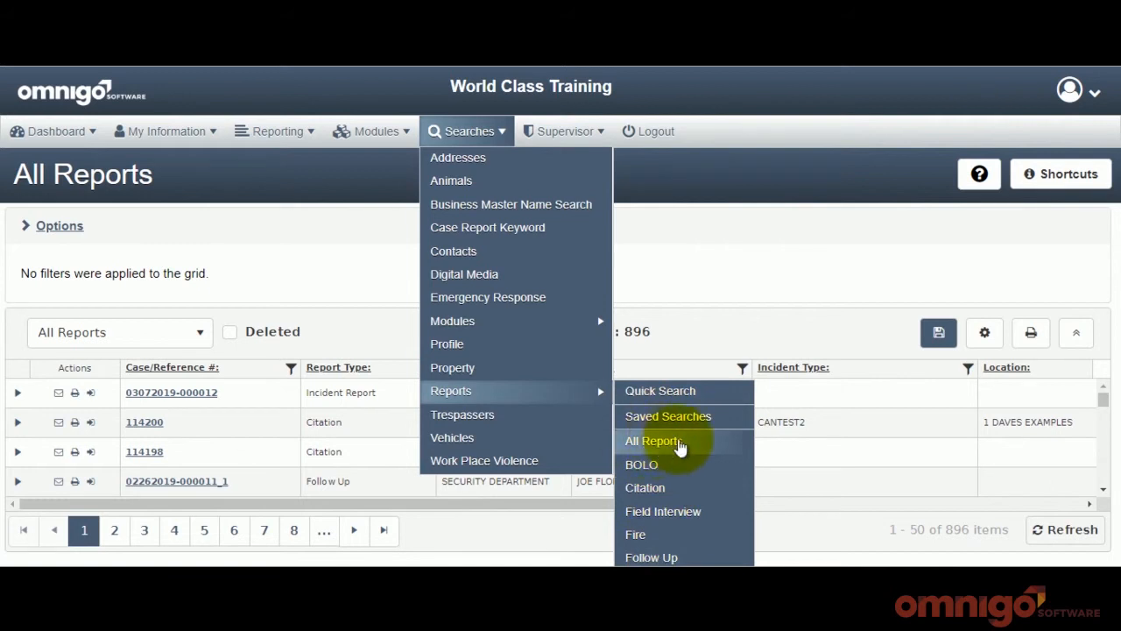
left_click(679, 444)
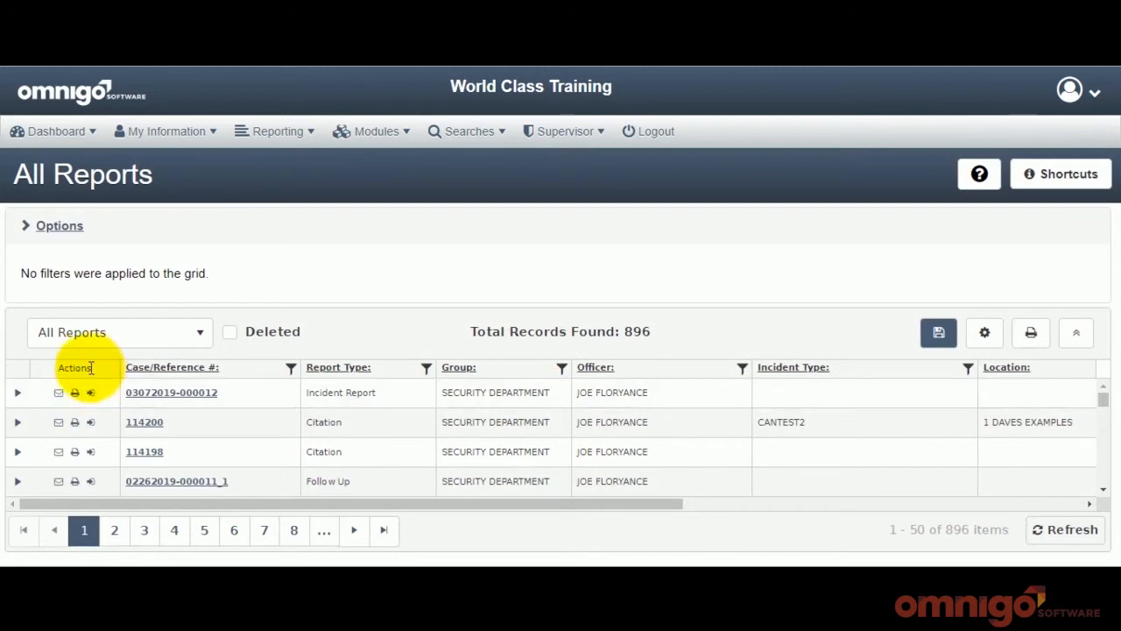
left_click_drag(141, 504, 111, 487)
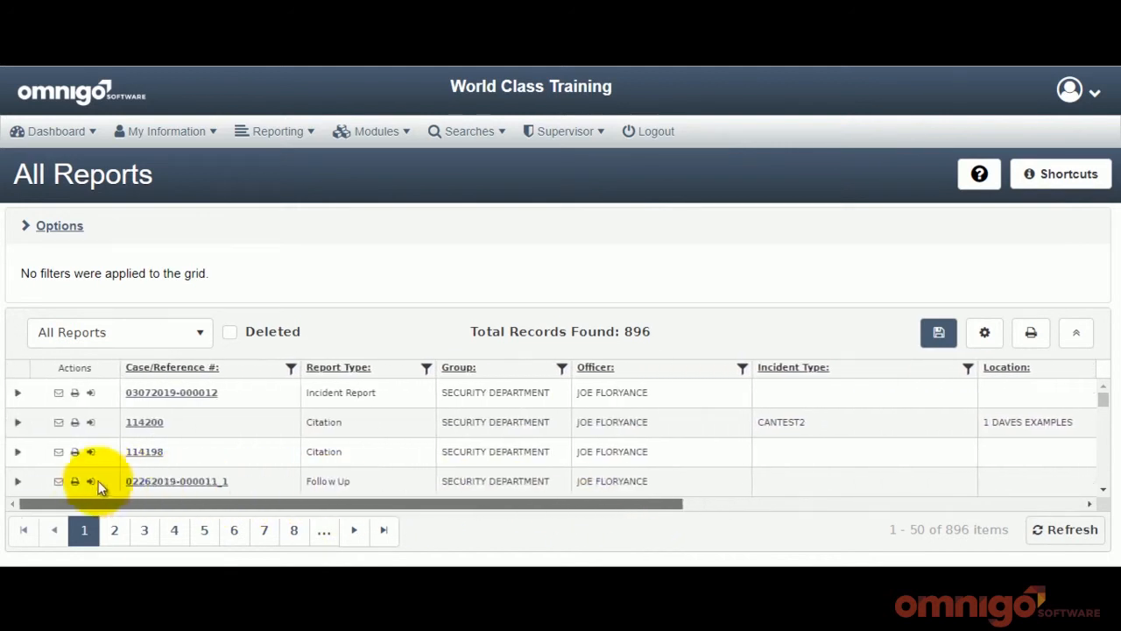
left_click_drag(483, 375, 340, 368)
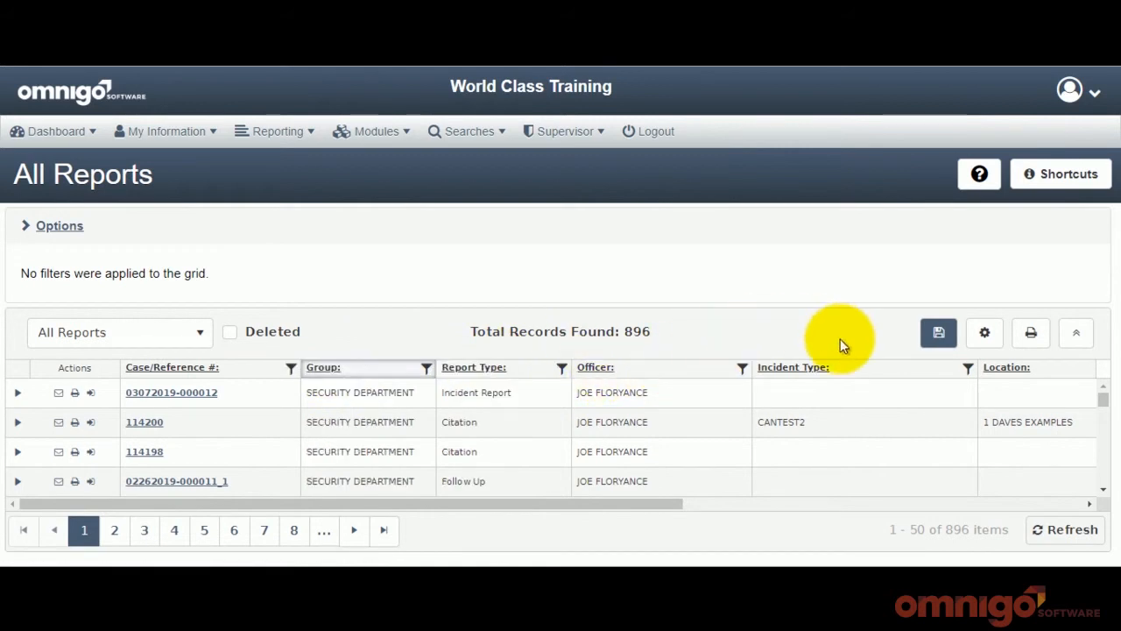
Step: Send the incident report in the first row by email to an address entered under Other Emails
left_click(58, 395)
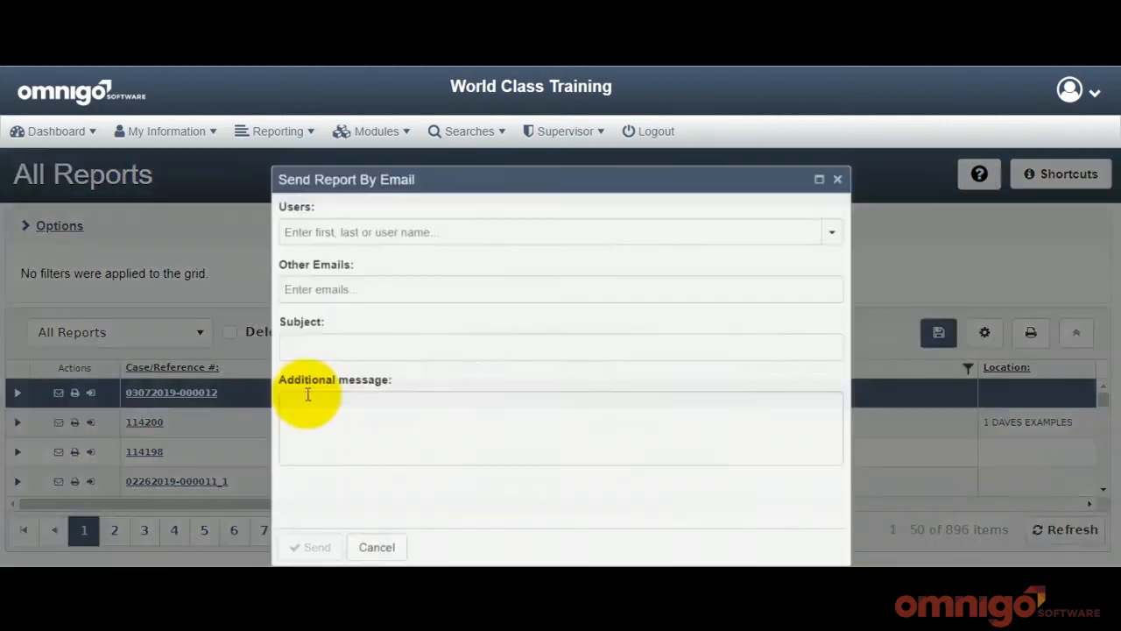
left_click(818, 284)
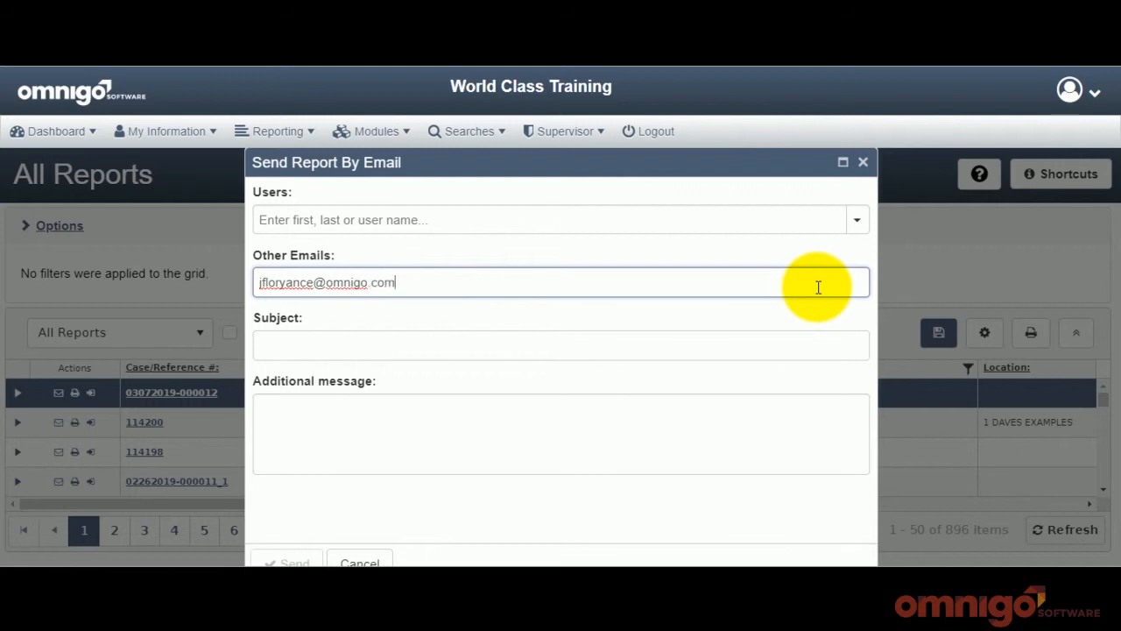
left_click(420, 450)
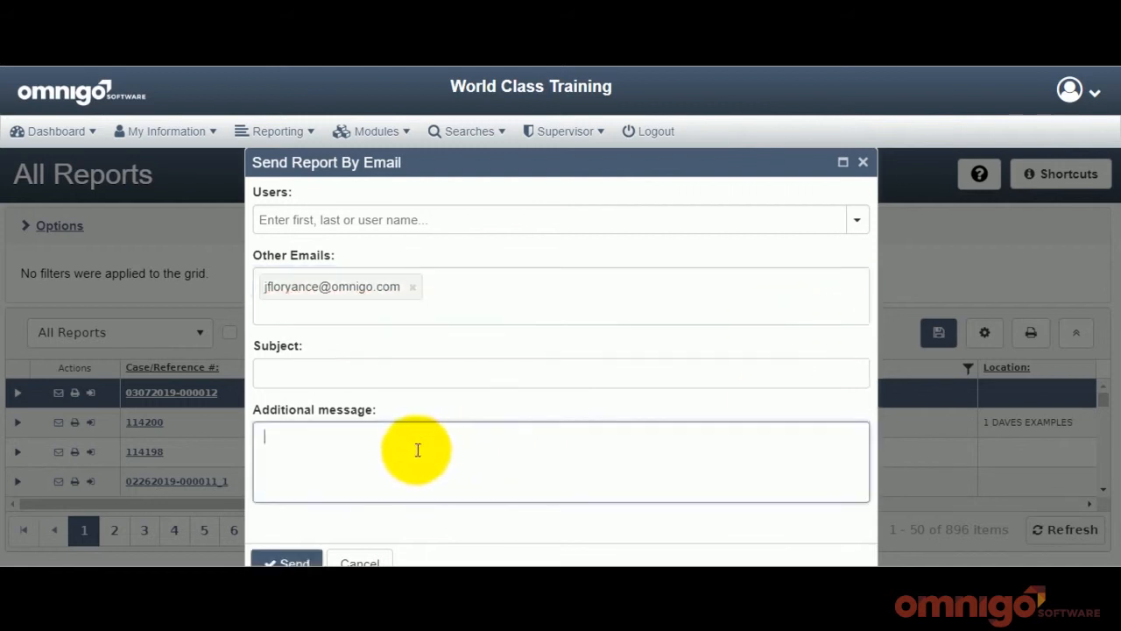
left_click(298, 559)
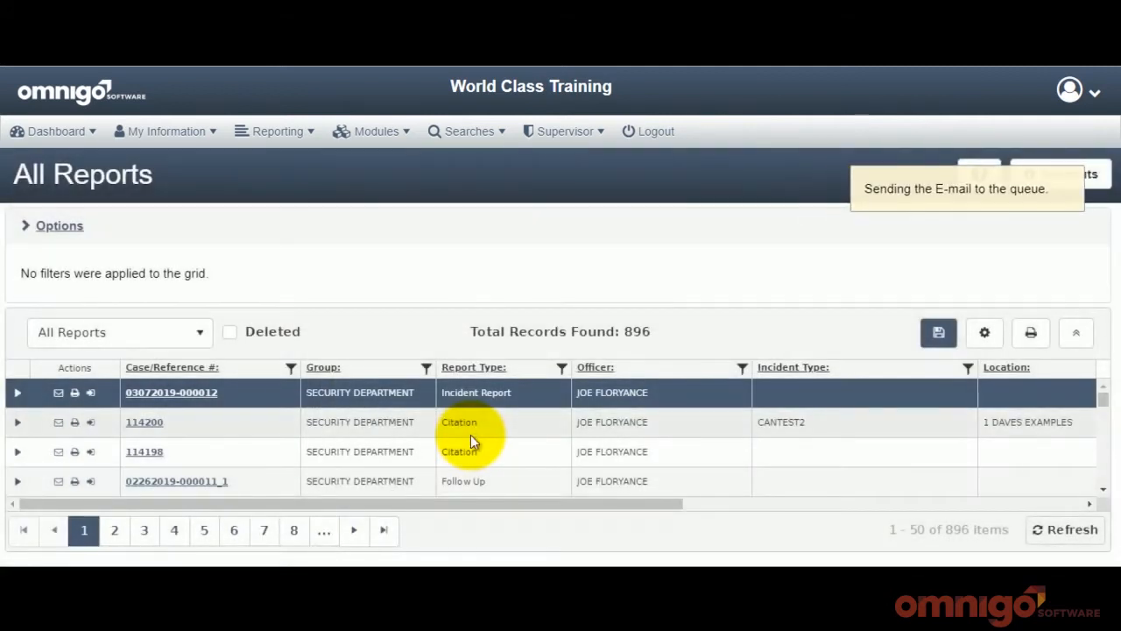
Step: Send the citation in the second row by email to a system user who has an email on file
left_click(58, 423)
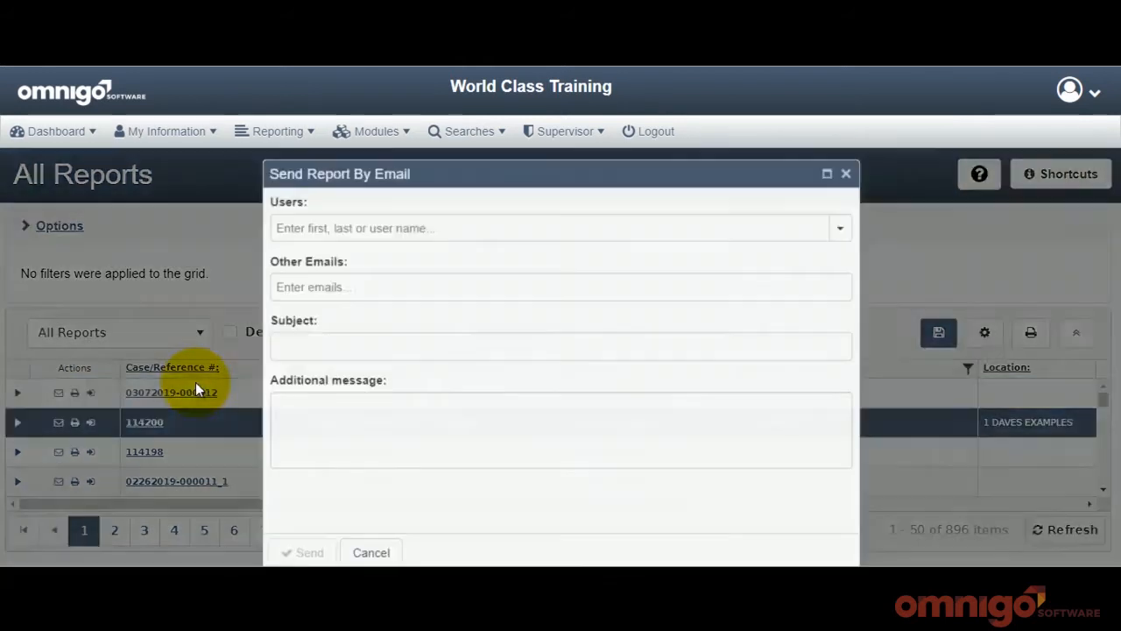
left_click(344, 286)
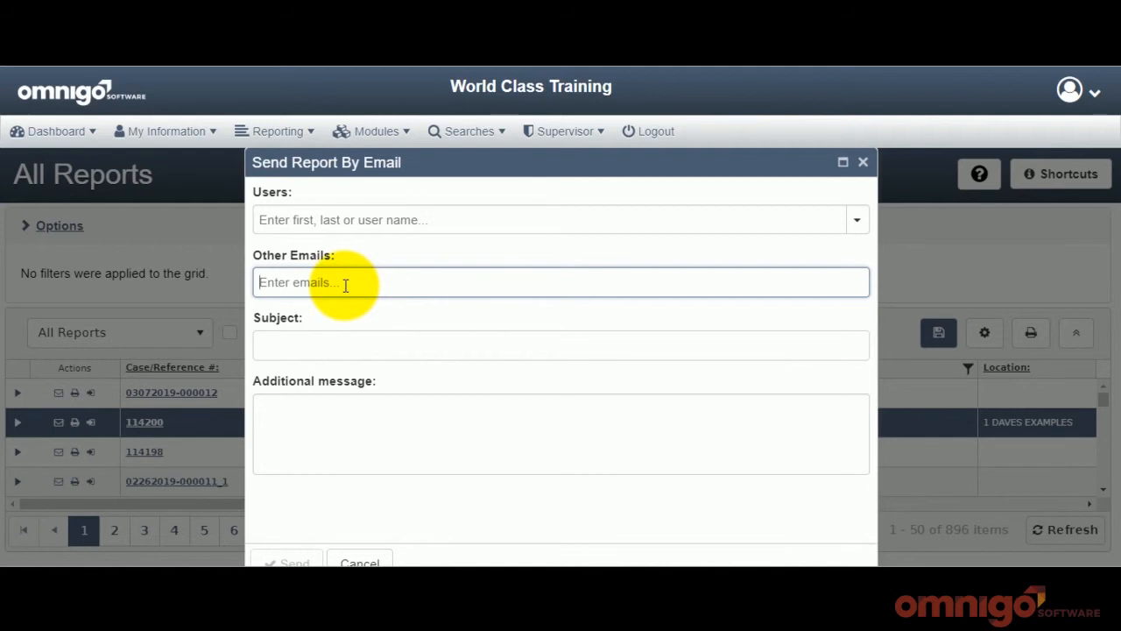
left_click(862, 221)
scroll(587, 357, "down", 5)
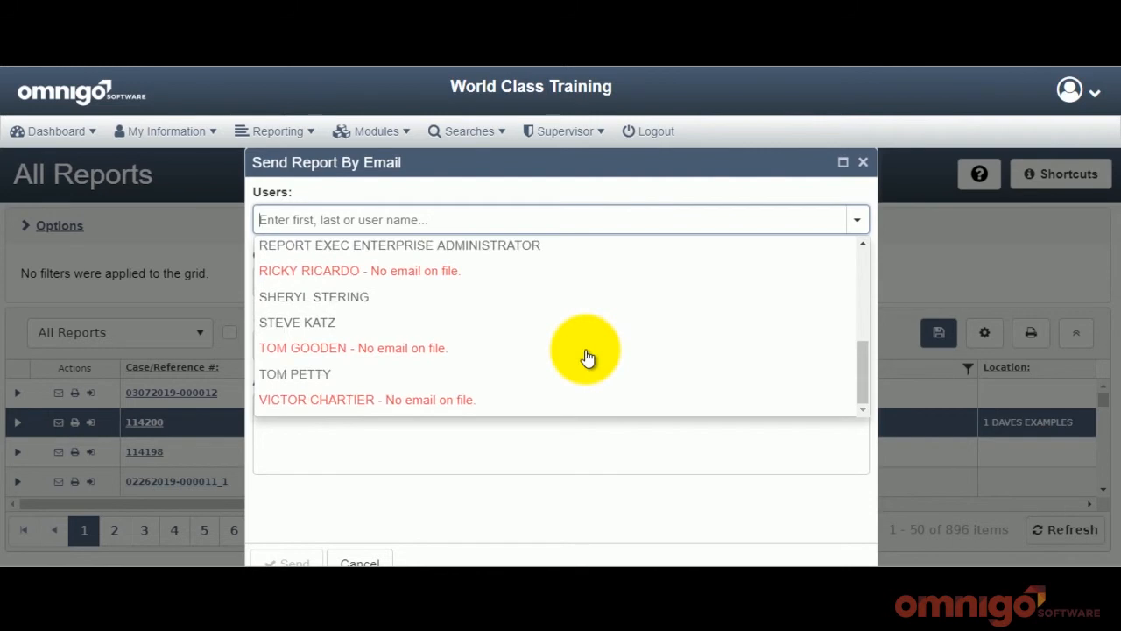
scroll(587, 357, "up", 5)
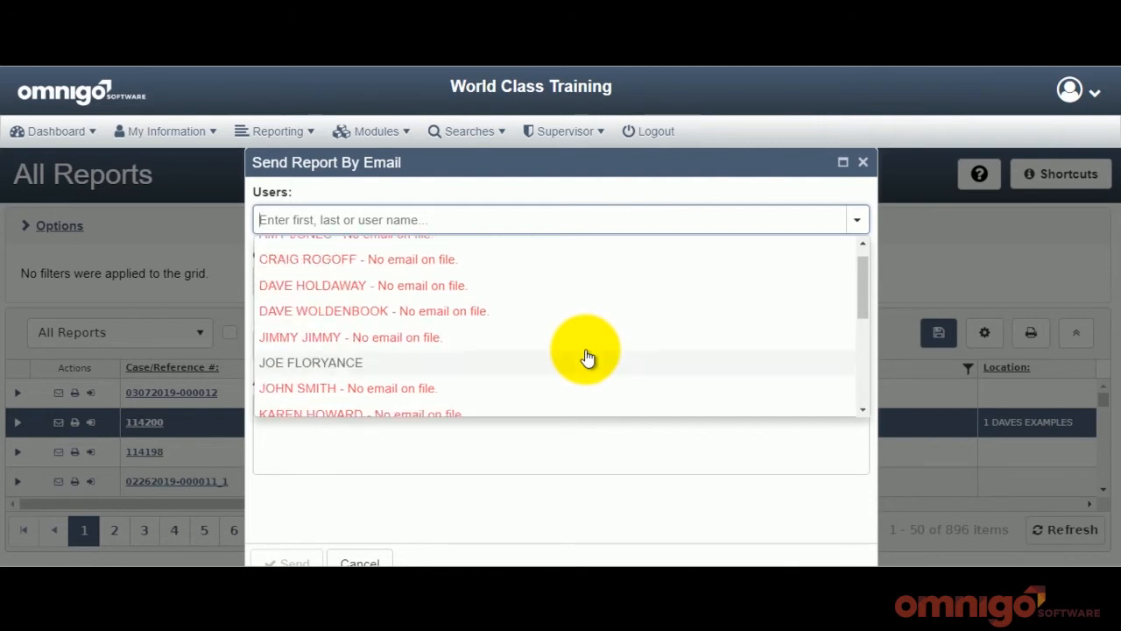
scroll(520, 322, "up", 1)
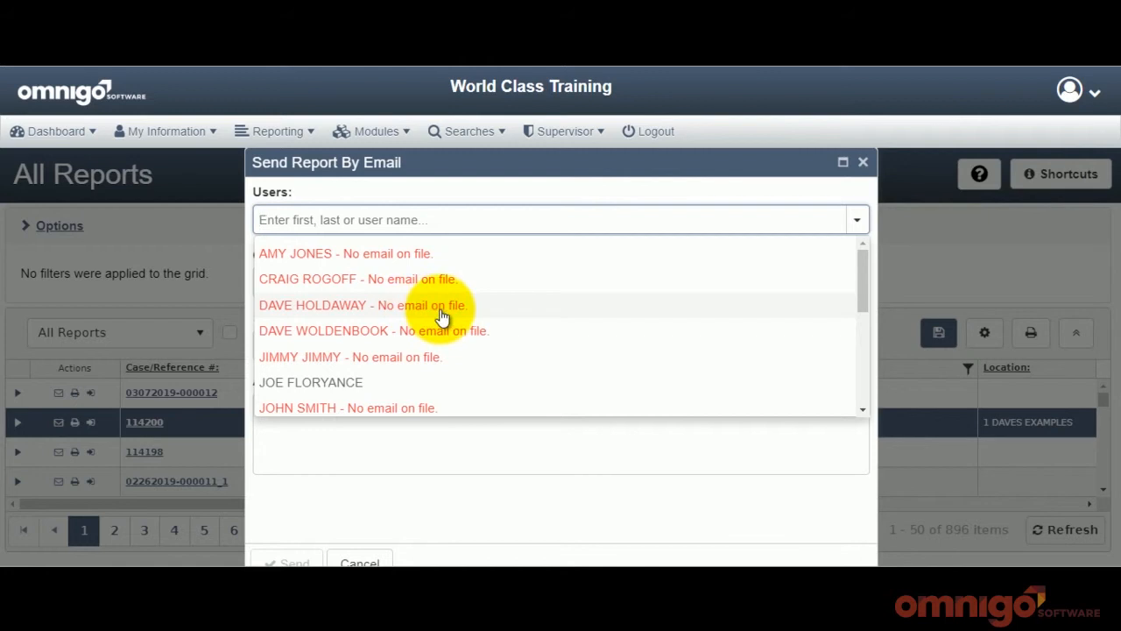
left_click(395, 385)
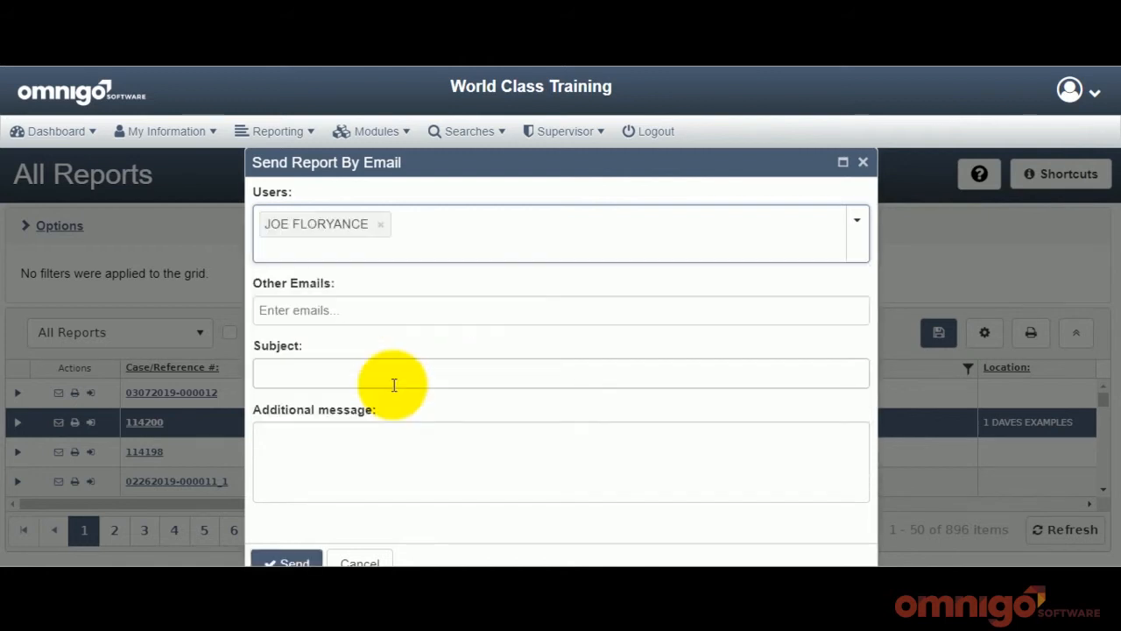
left_click(296, 559)
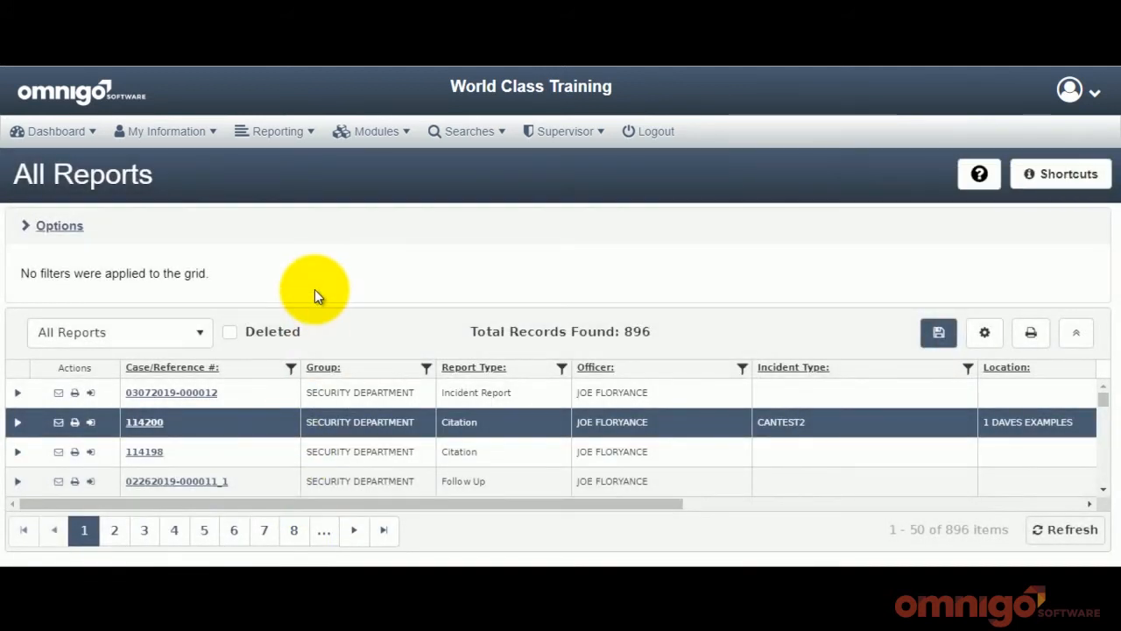
Step: Filter the All Reports grid by Officer, choosing the officer whose reports head the list
mouse_move(369, 503)
left_mouse_down()
mouse_move(718, 533)
mouse_move(491, 518)
mouse_move(355, 488)
left_mouse_up()
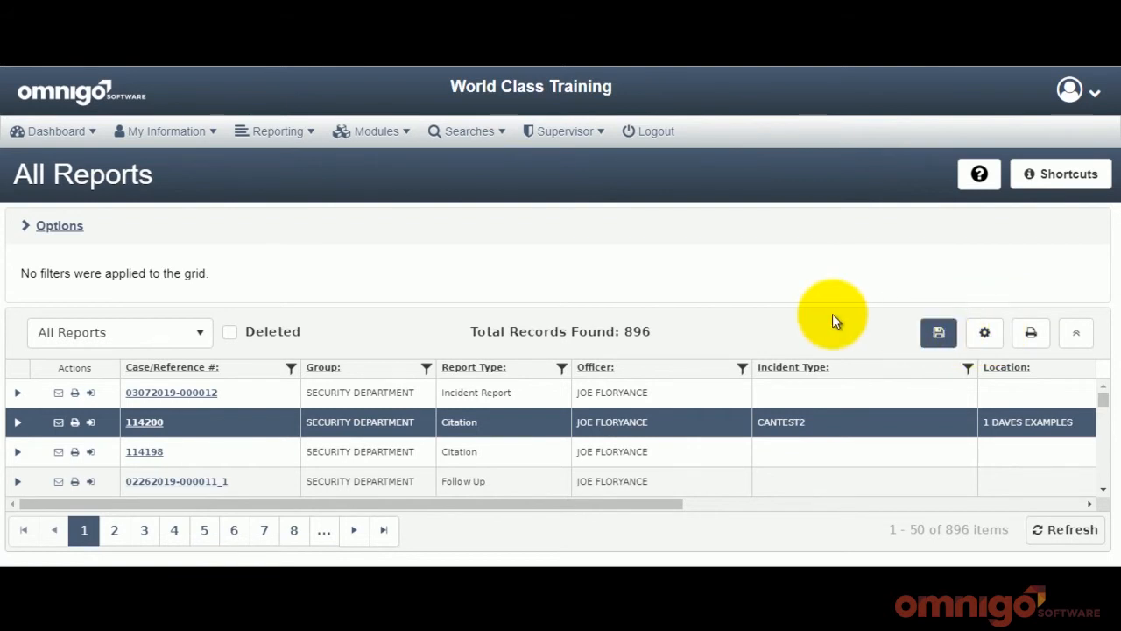
left_click(742, 367)
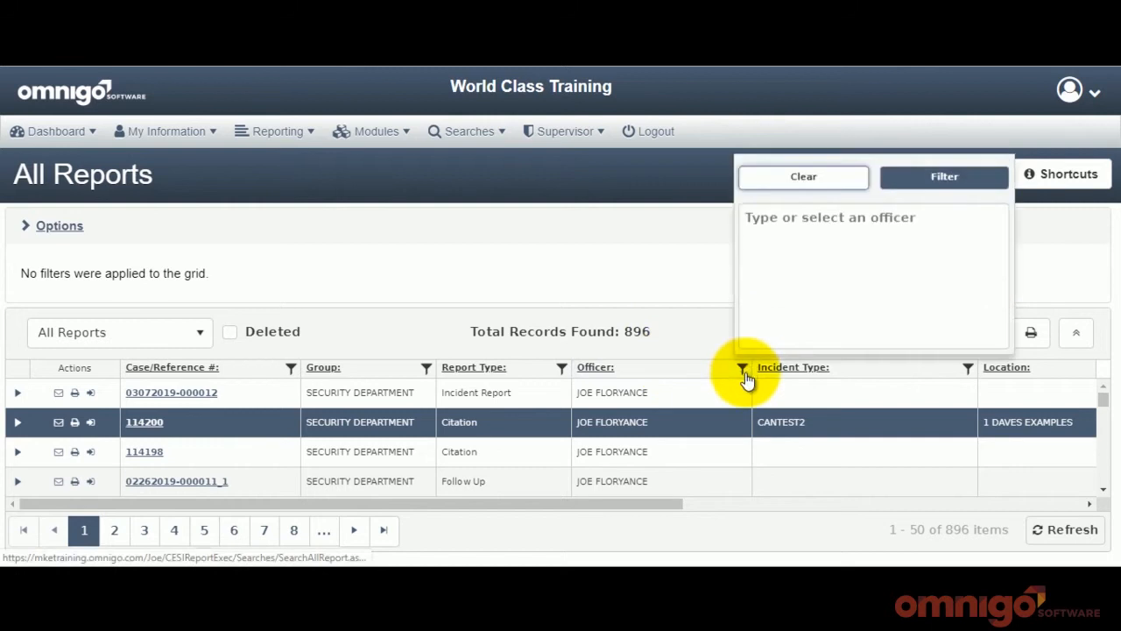
left_click(780, 220)
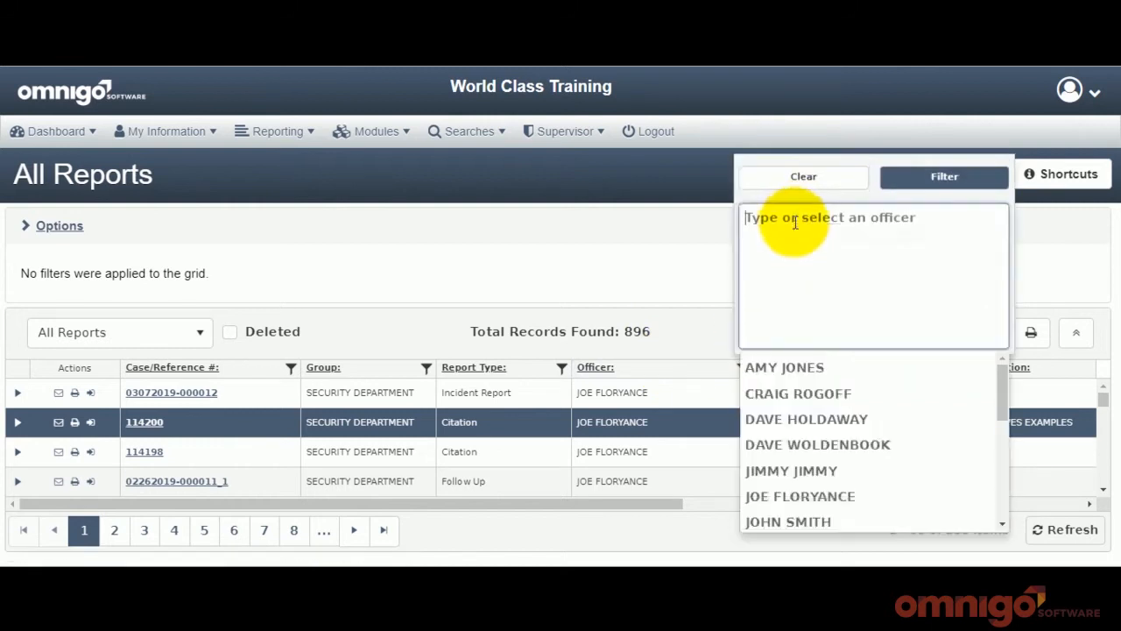
left_click(809, 497)
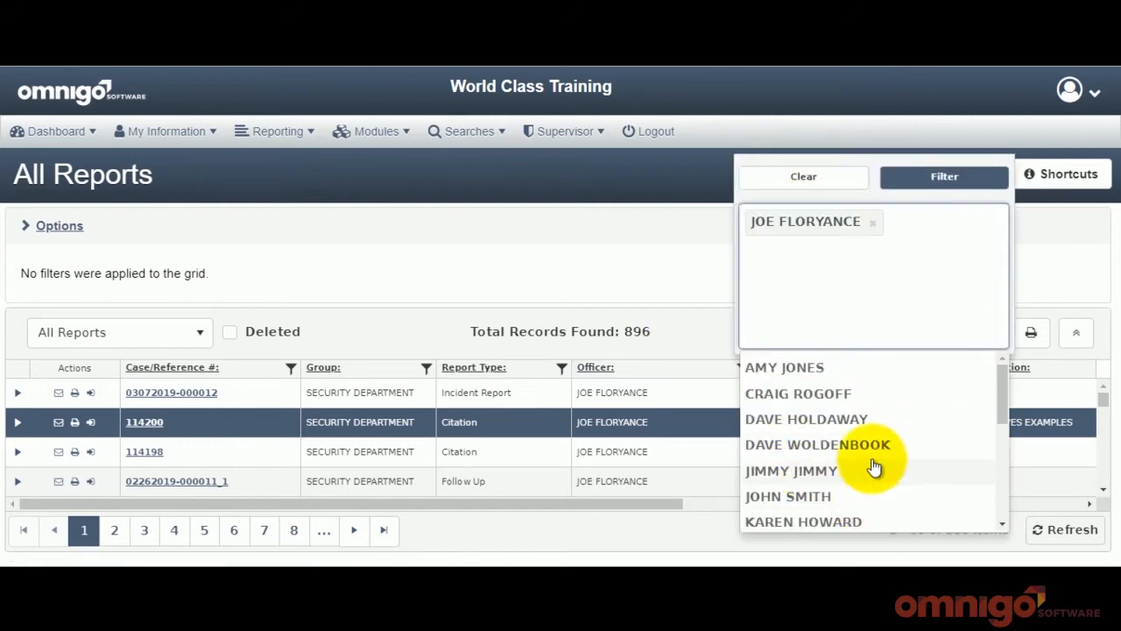
left_click(957, 186)
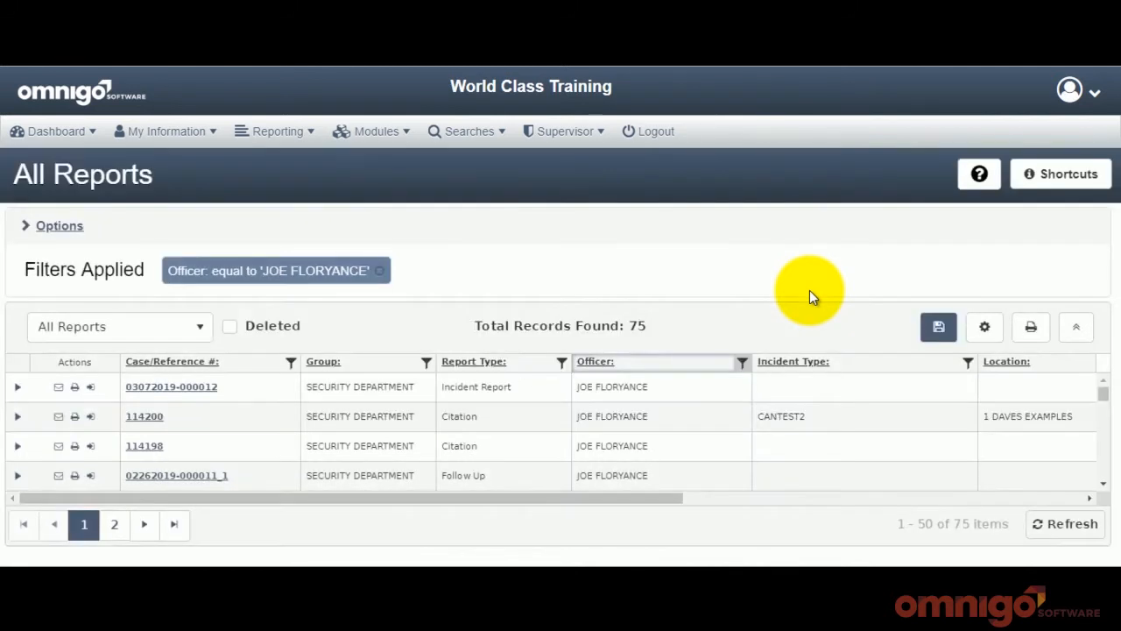
Step: Save the officer-filtered search under a title made of the officer's first name in possessive form and "Reports"
left_click(947, 333)
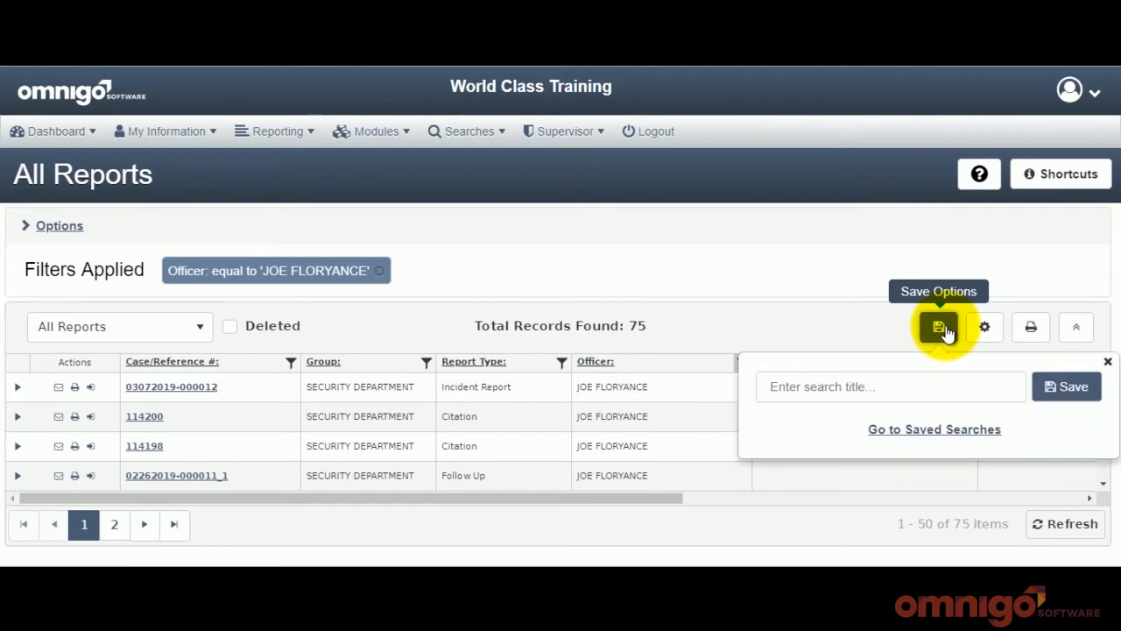
left_click(940, 388)
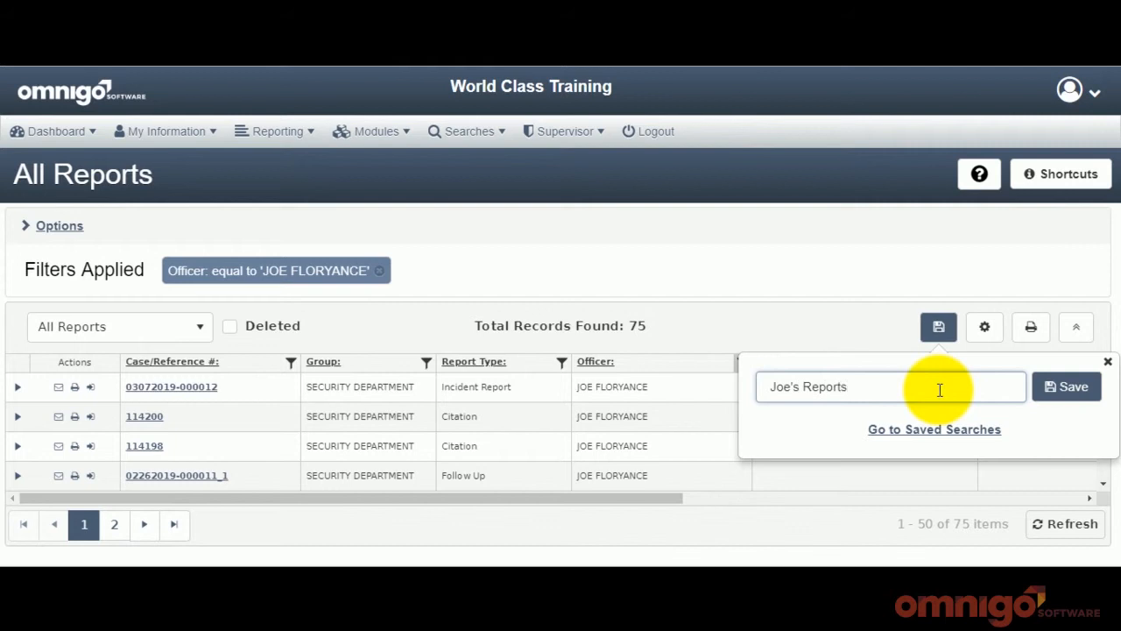
left_click(1056, 387)
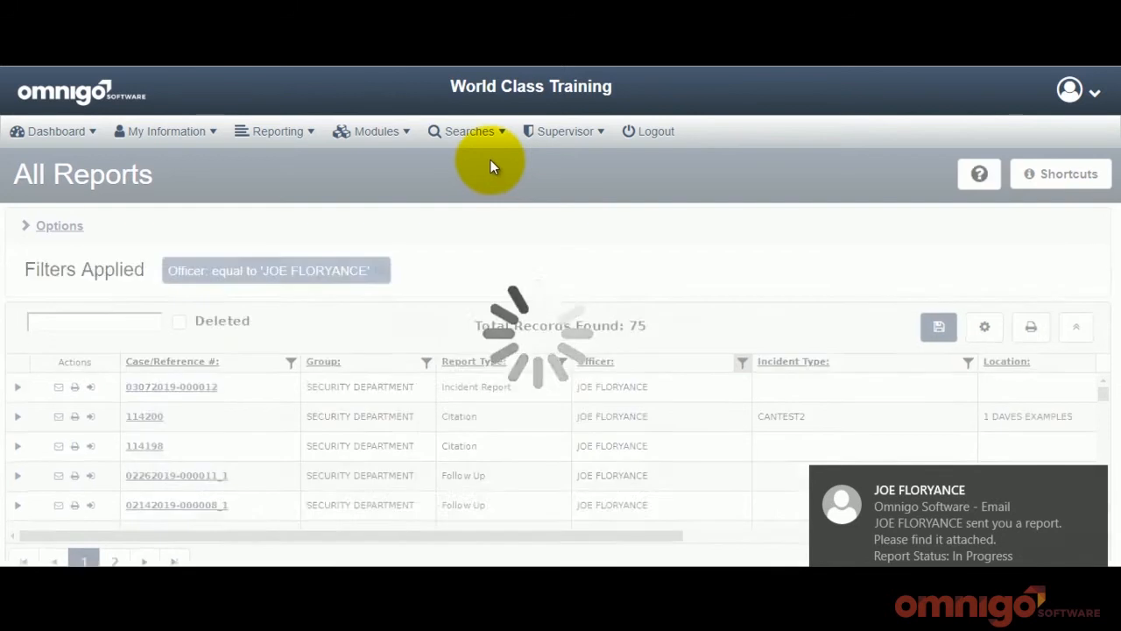
Step: Open the saved report searches and load the All Reports search titled with the officer's first name
left_click(488, 131)
mouse_move(564, 388)
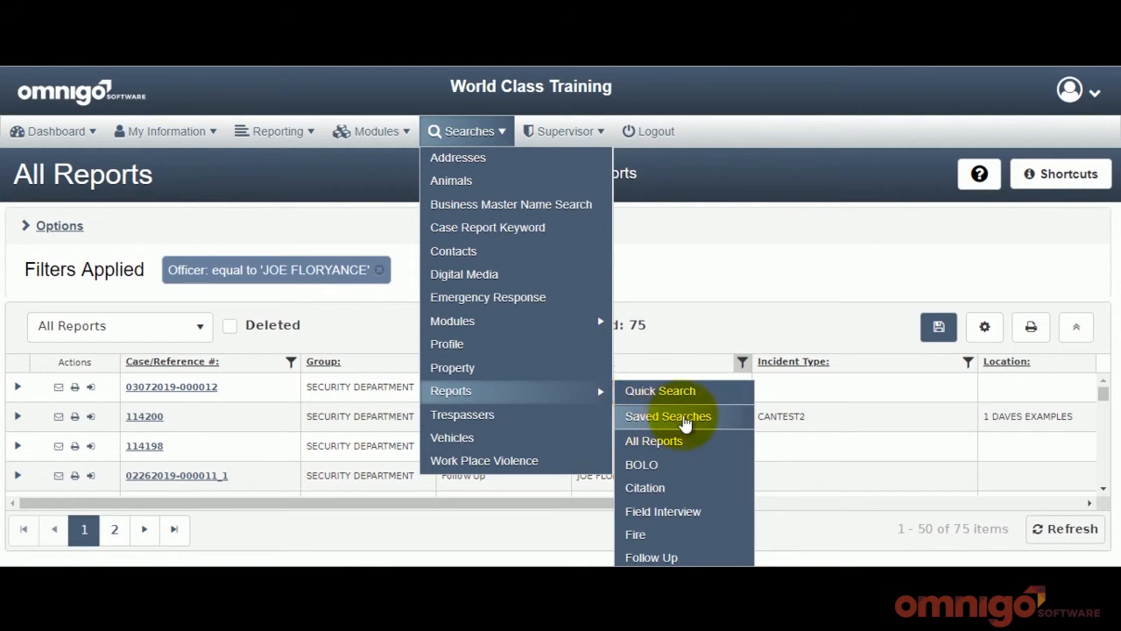
left_click(683, 417)
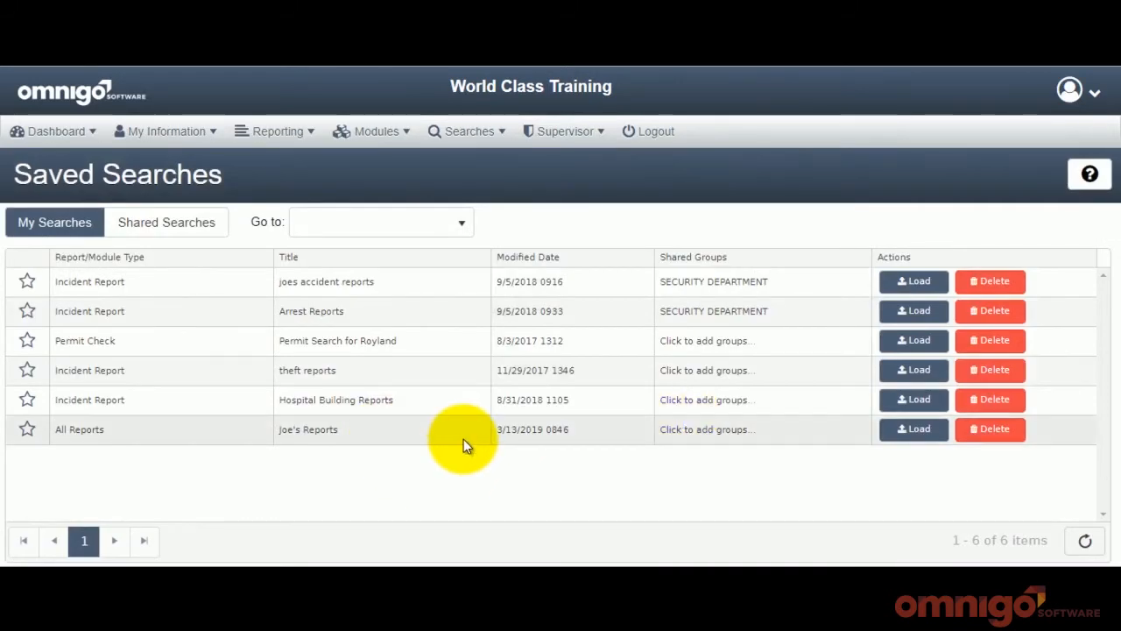
left_click(907, 431)
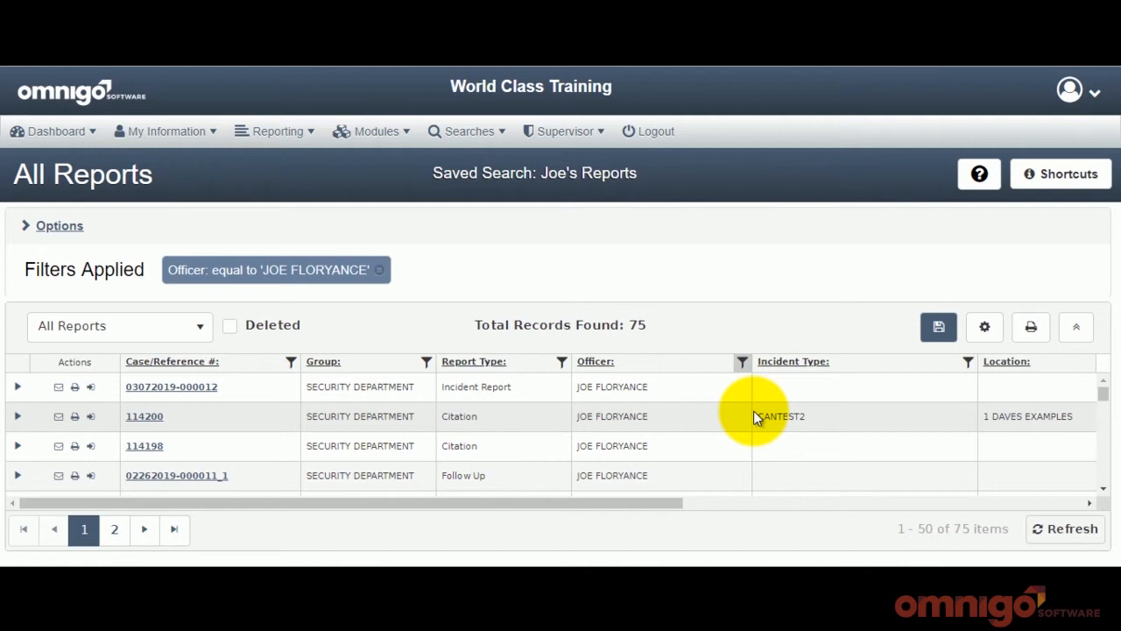
left_click(291, 362)
left_click(331, 436)
left_click(422, 269)
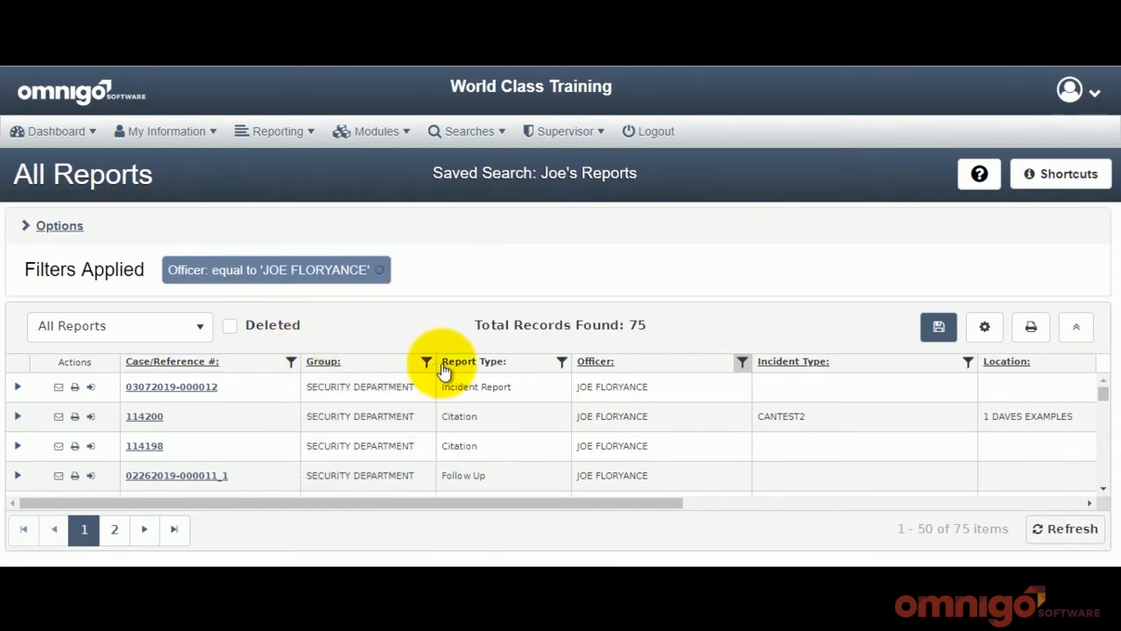
Step: Add a Report Type filter for Citation to the loaded search
left_click(563, 363)
left_click(598, 239)
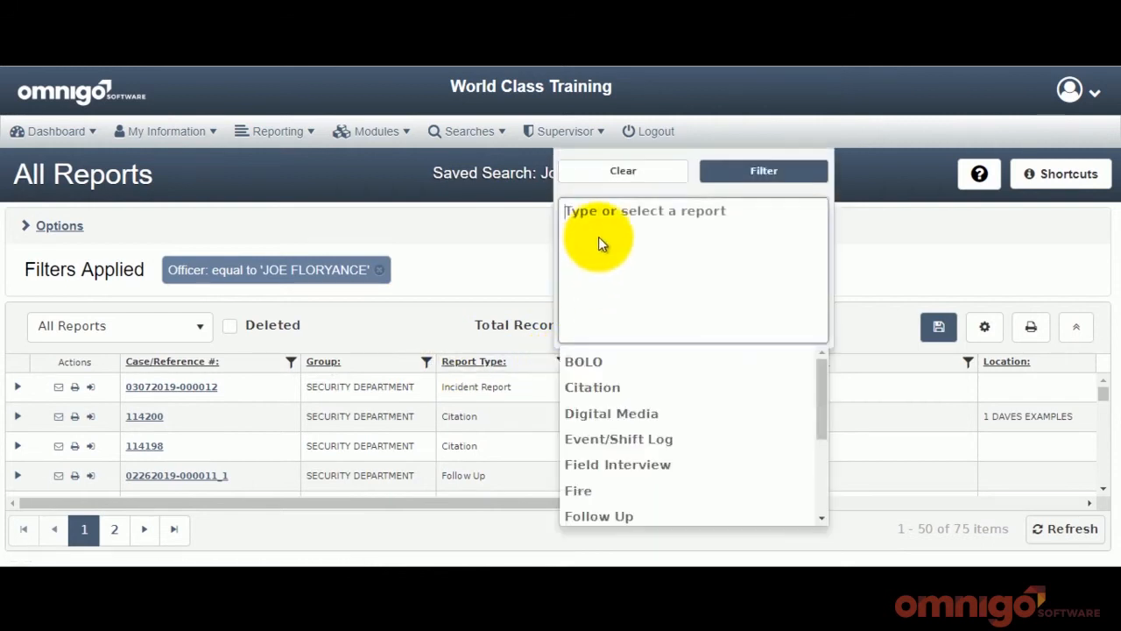
left_click(613, 386)
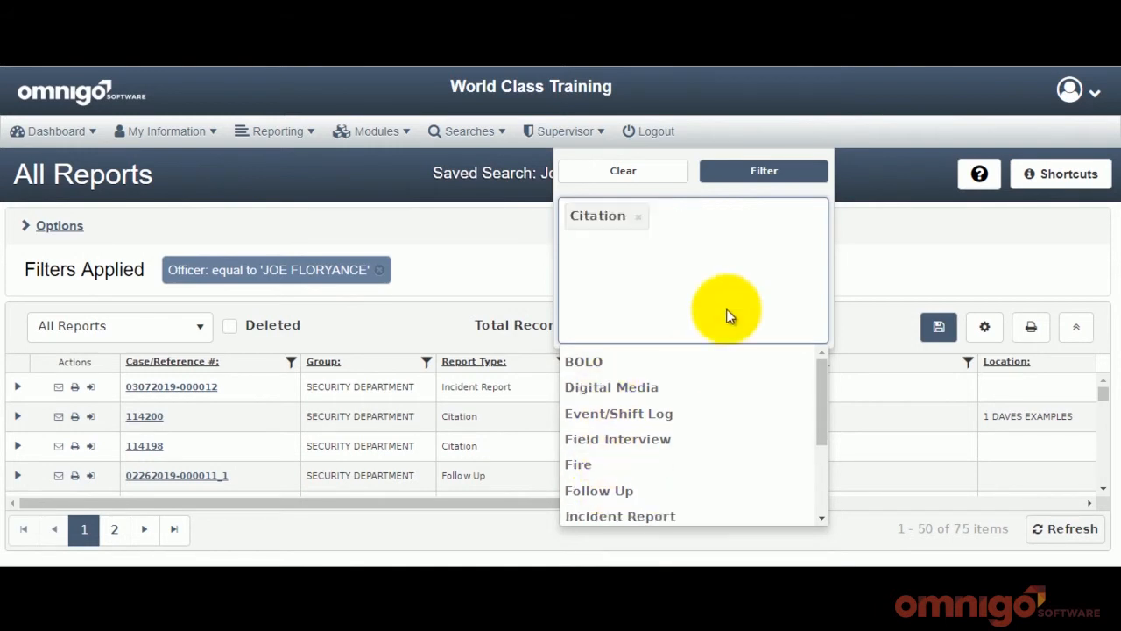
left_click(749, 173)
Step: Save the filtered search over the loaded one, titled with the officer's first name in possessive form and "citations"
left_click(935, 322)
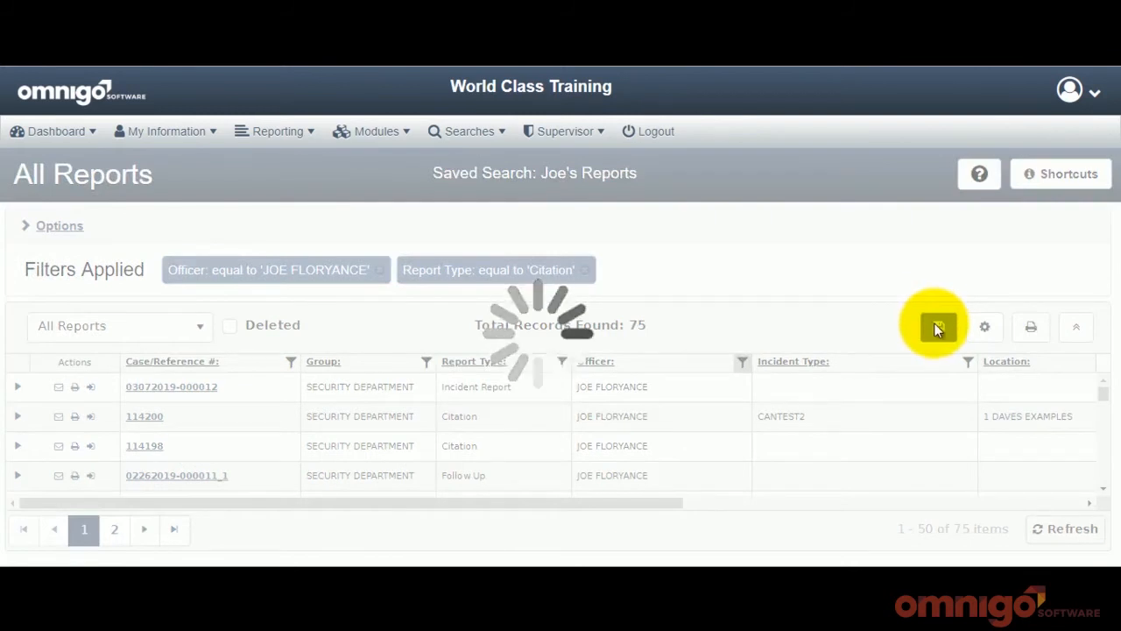
left_click(937, 328)
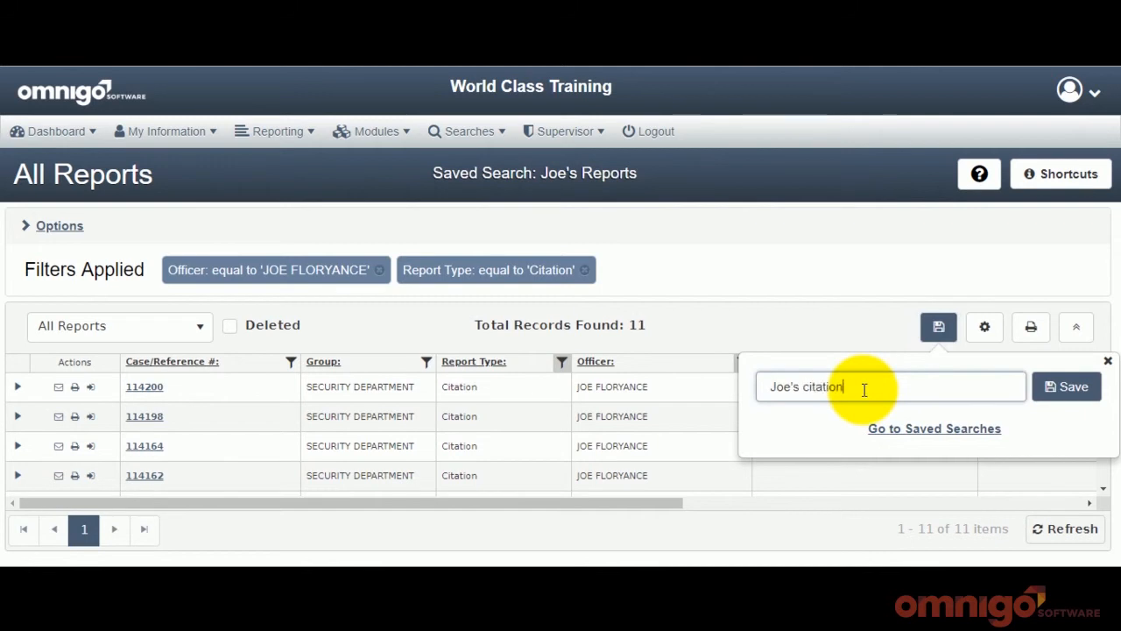
left_click(1065, 387)
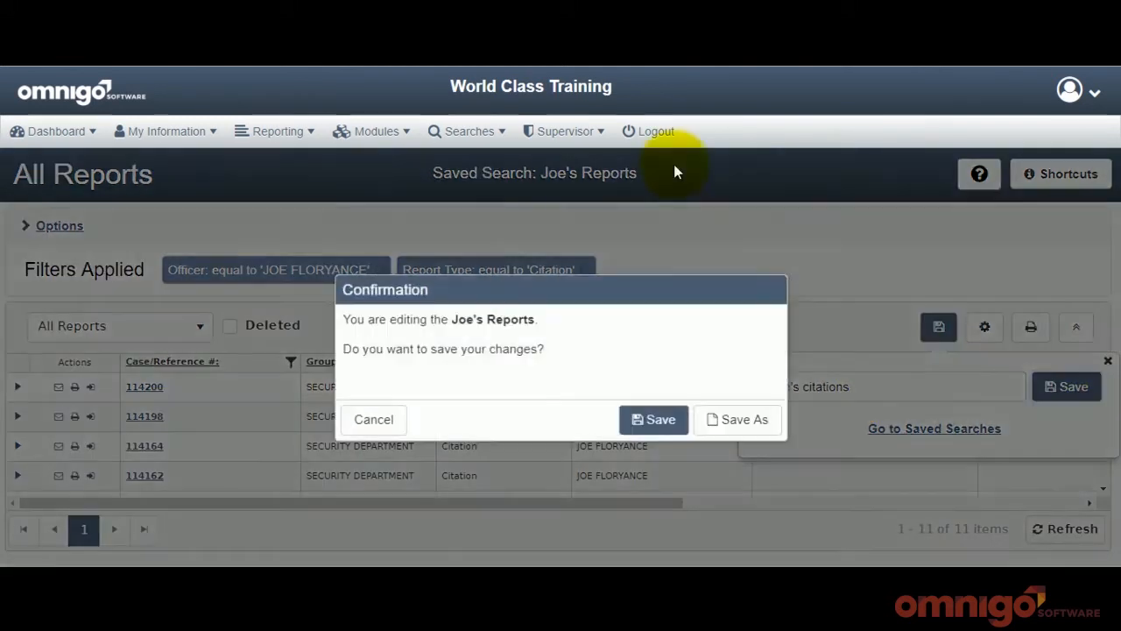
left_click(647, 419)
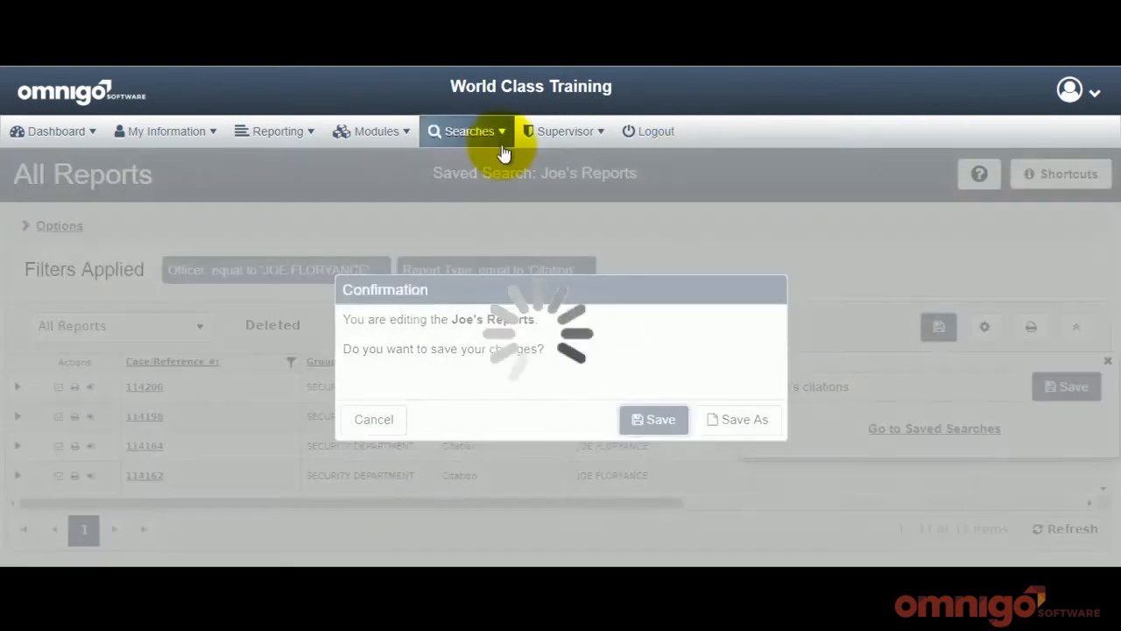
Step: Open the saved report searches and load the All Reports search for the officer's citations
left_click(495, 133)
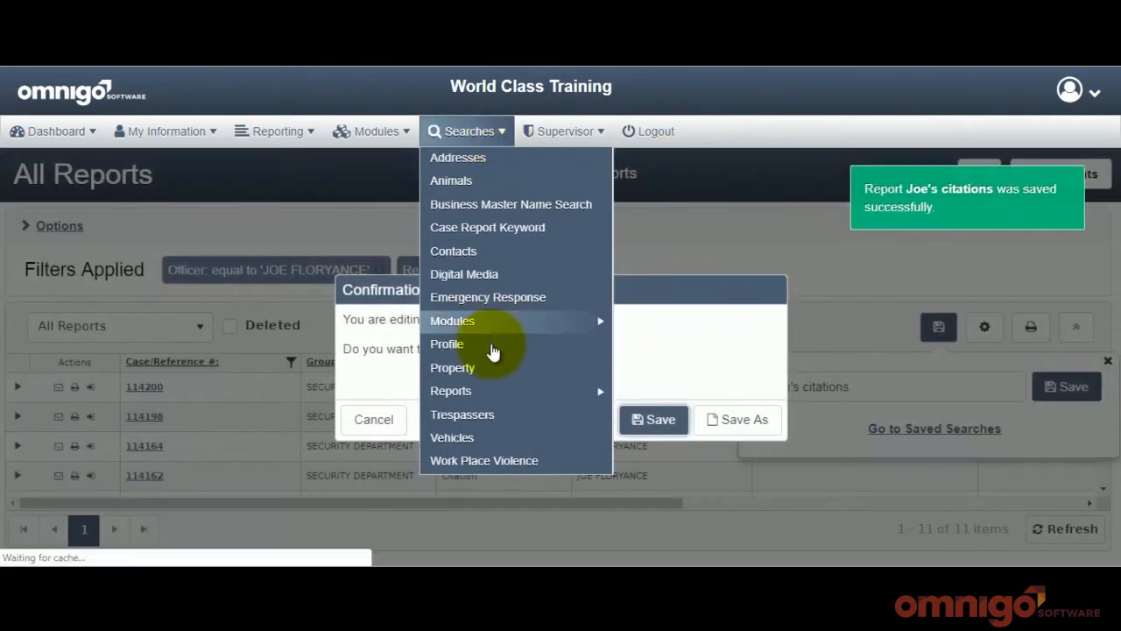
left_click(498, 396)
left_click(473, 150)
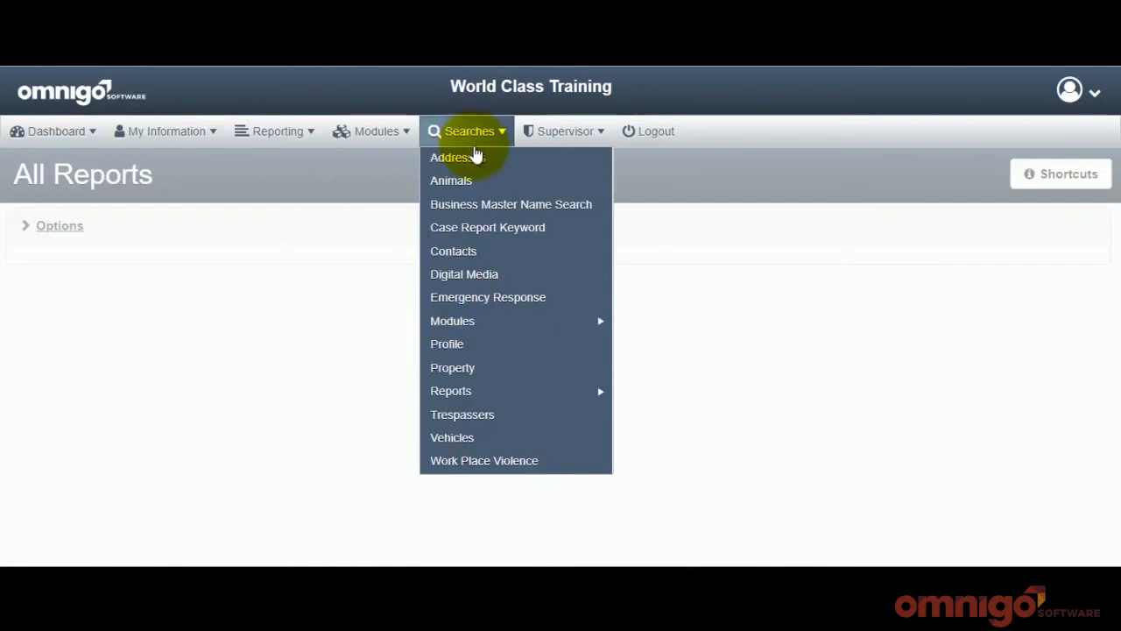
mouse_move(535, 403)
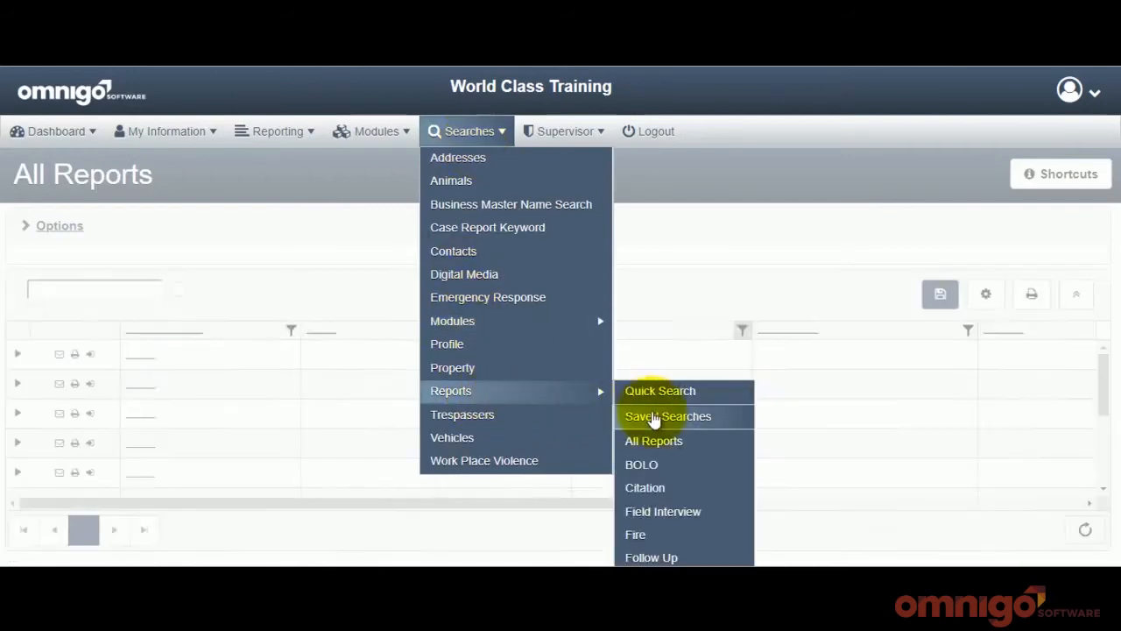
left_click(688, 418)
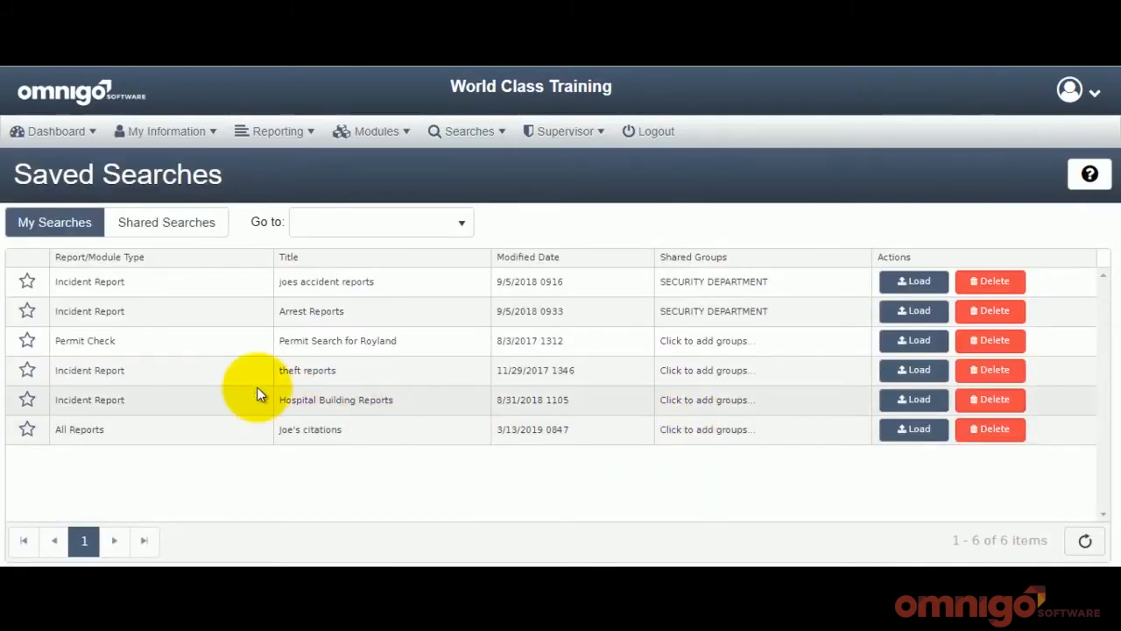
left_click(914, 429)
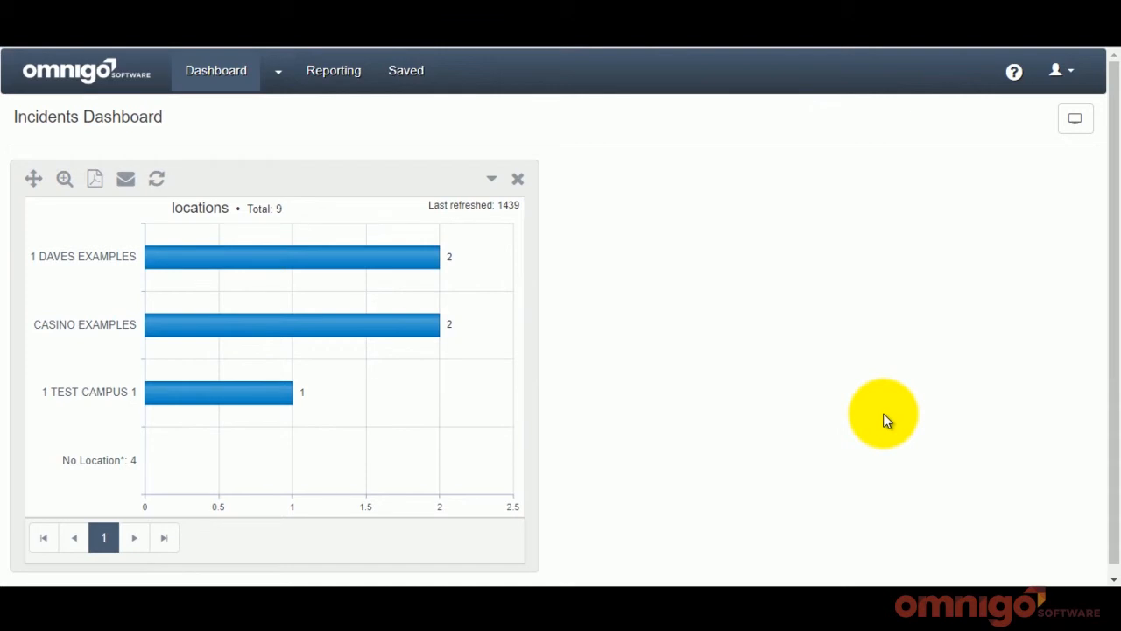
Step: Open Reporting and search for Incident Report records with Quick Dates set to Past 30 Days
left_click(338, 78)
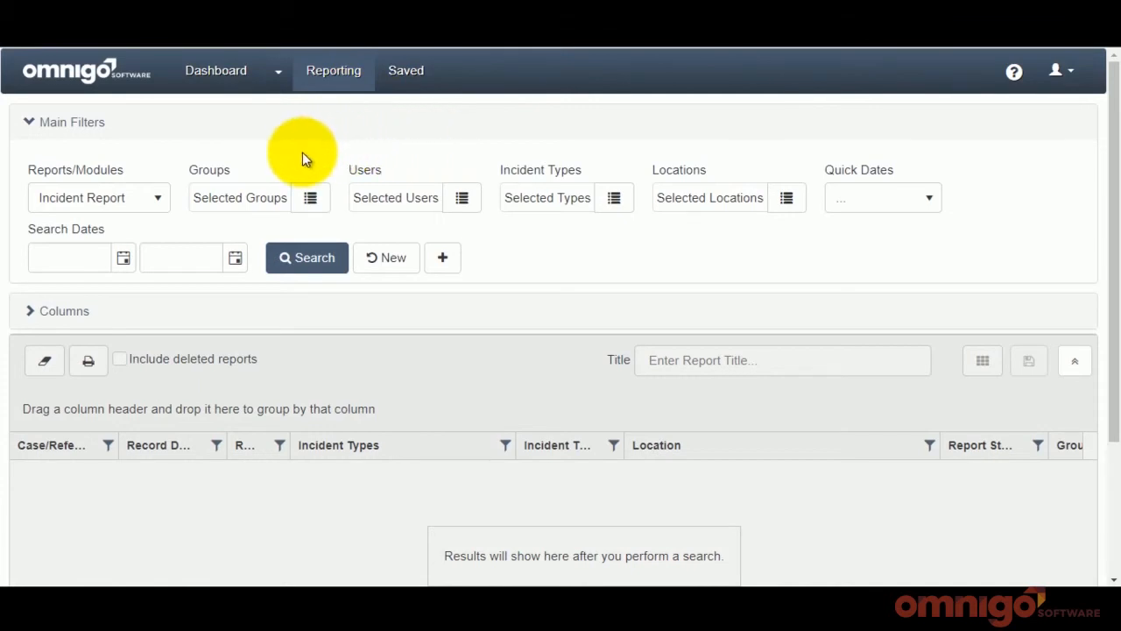
left_click(924, 204)
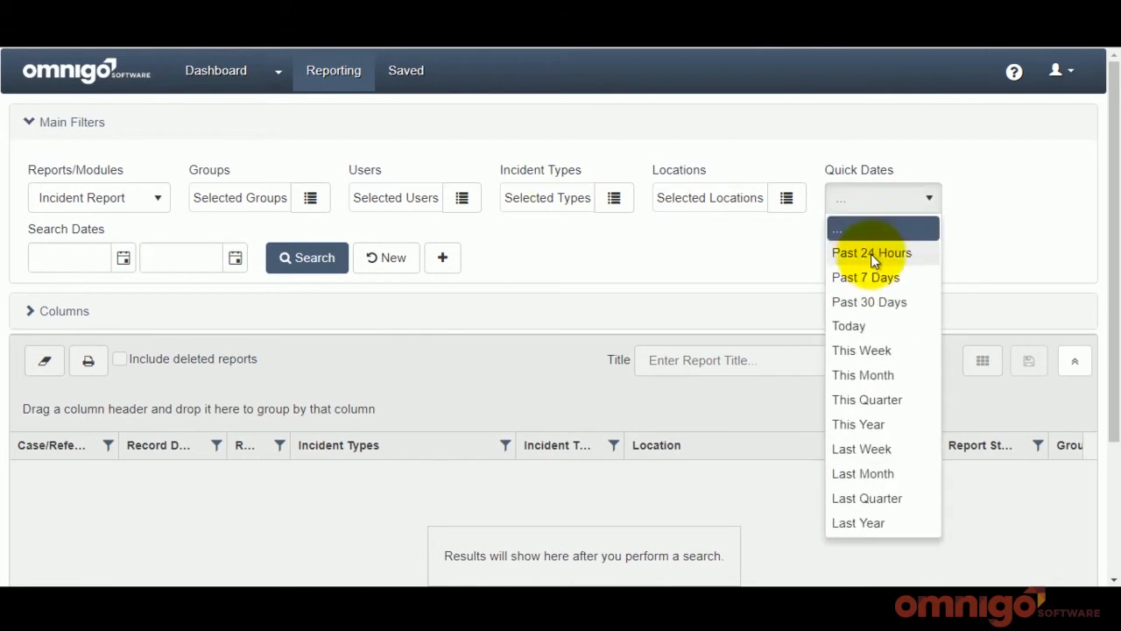
left_click(883, 301)
left_click(298, 259)
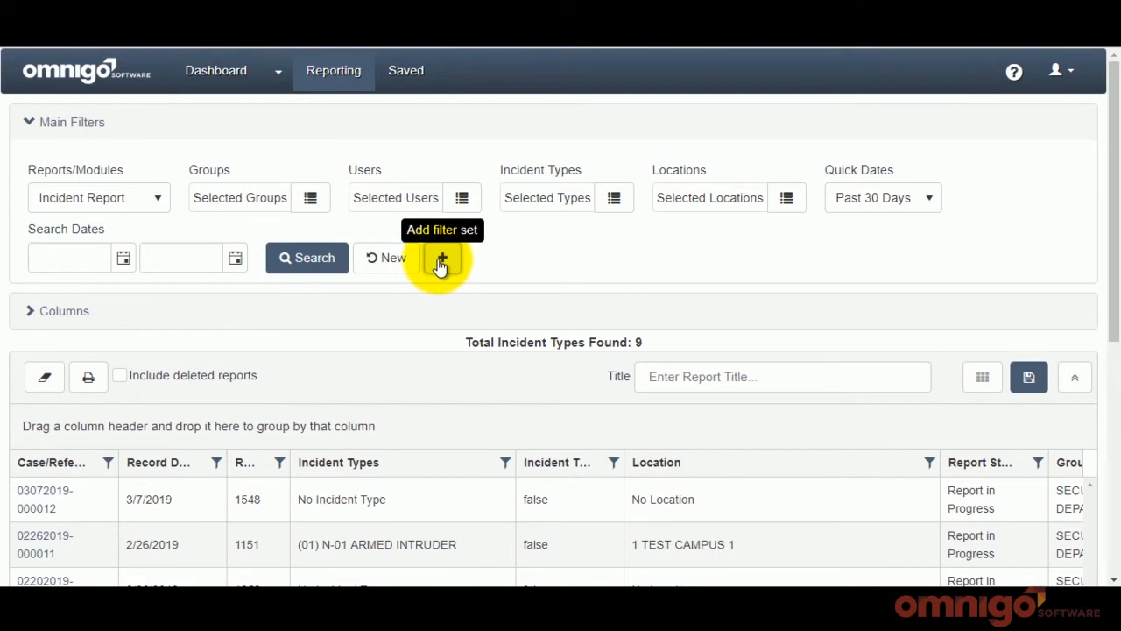
Step: Add a second filter set and set its grouping column to Incident Type
left_click(441, 260)
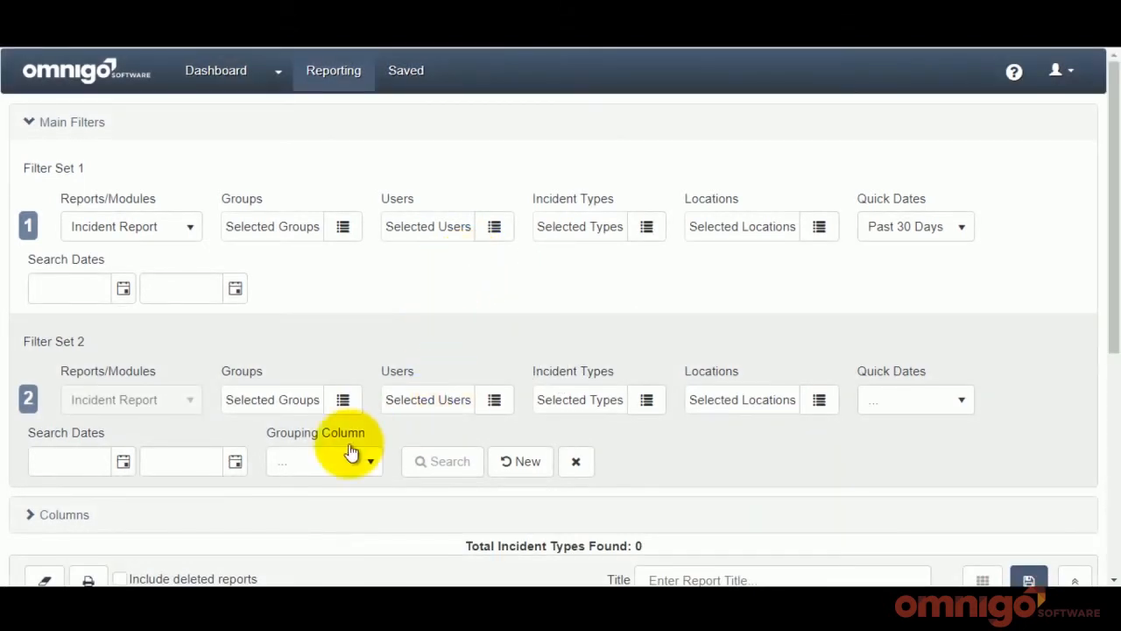
left_click(366, 464)
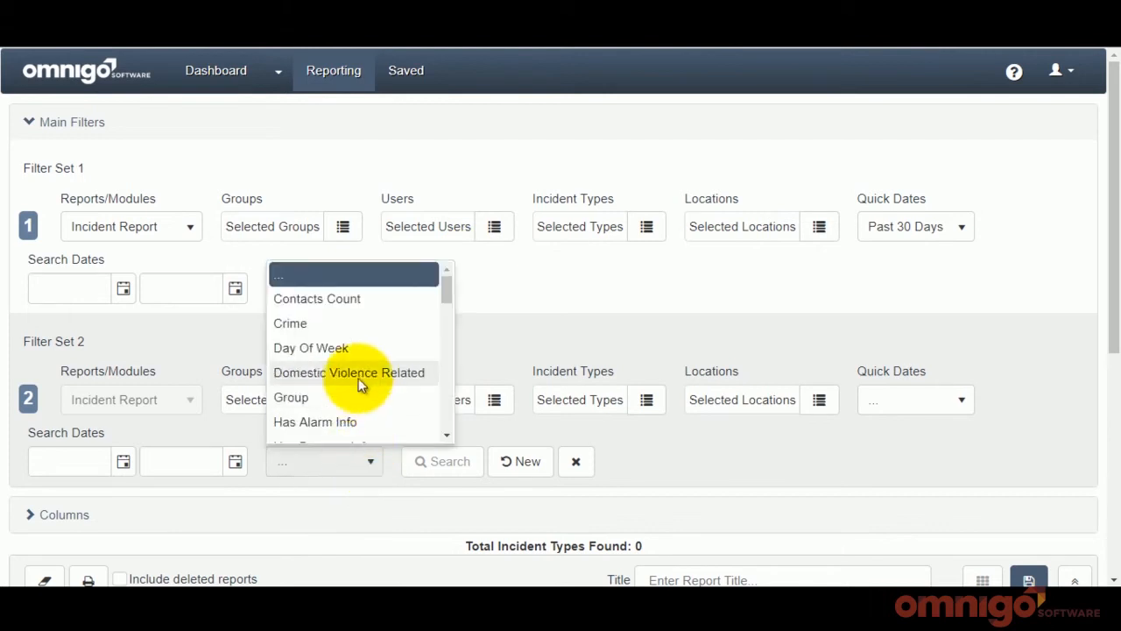
scroll(359, 382, "down", 5)
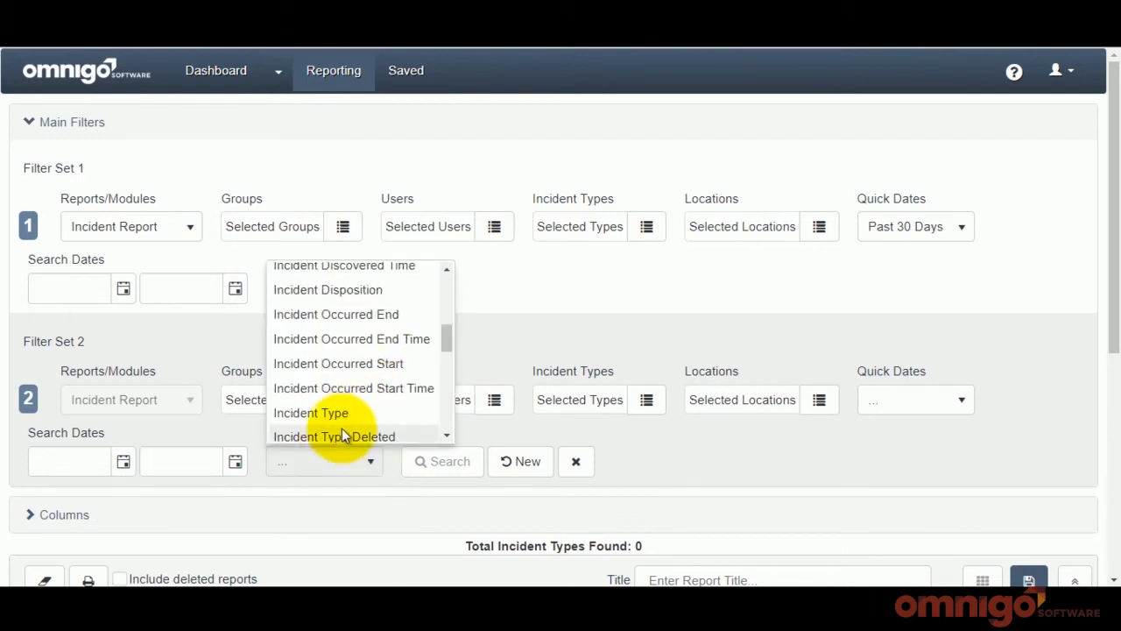
left_click(332, 414)
Step: Set Filter Set 2's Quick Dates to This Month and run the comparison search
scroll(527, 332, "down", 2)
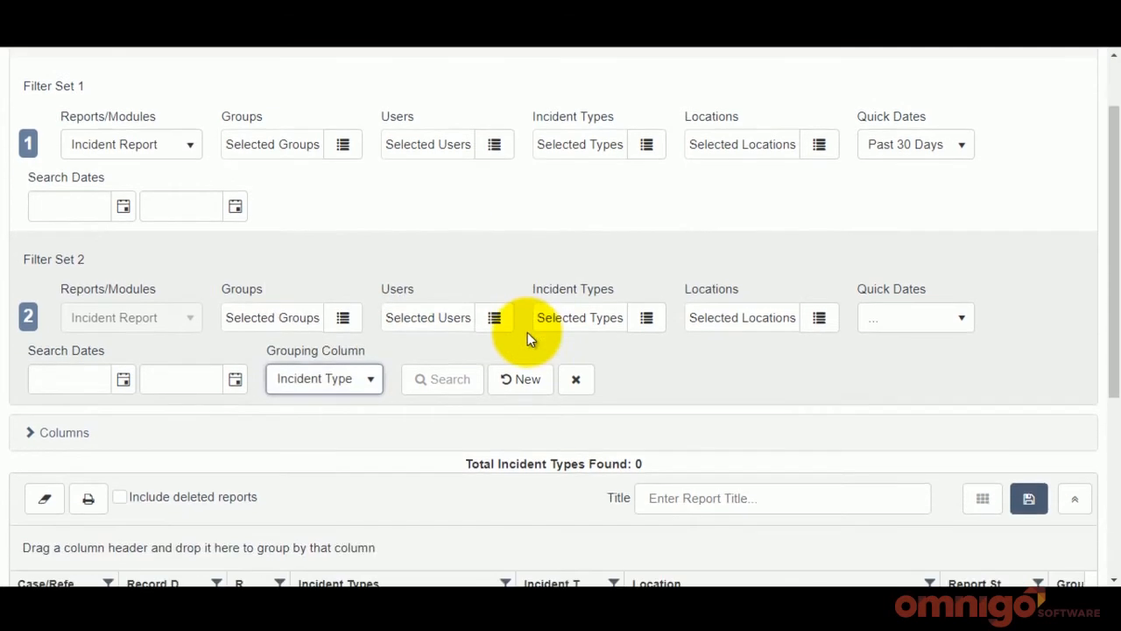
scroll(808, 401, "down", 1)
scroll(807, 401, "down", 1)
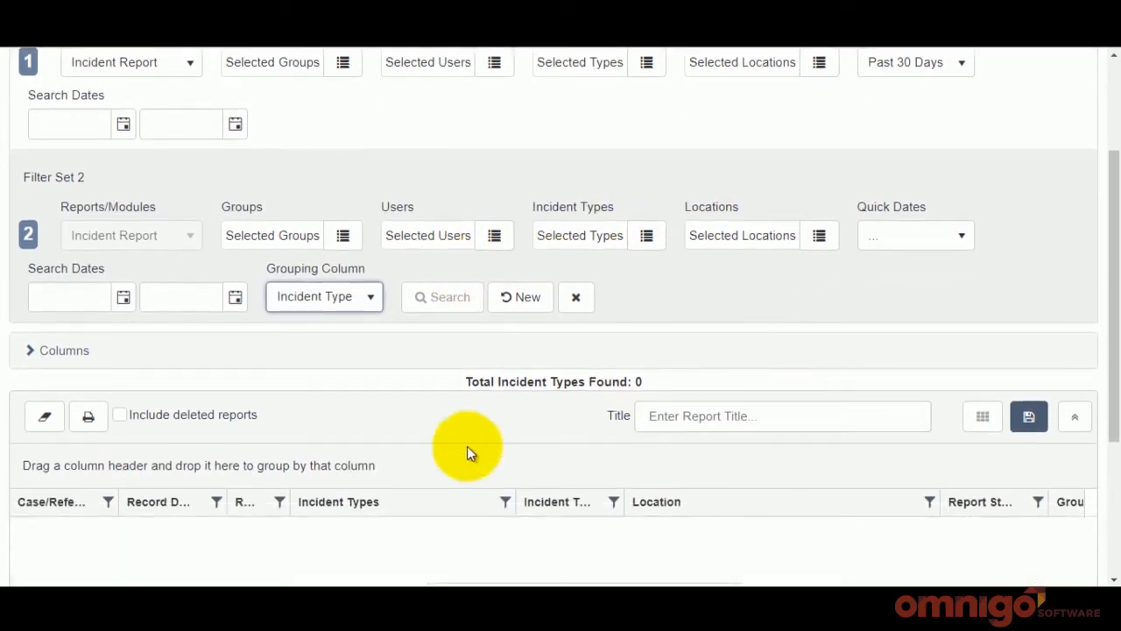
scroll(525, 443, "up", 5)
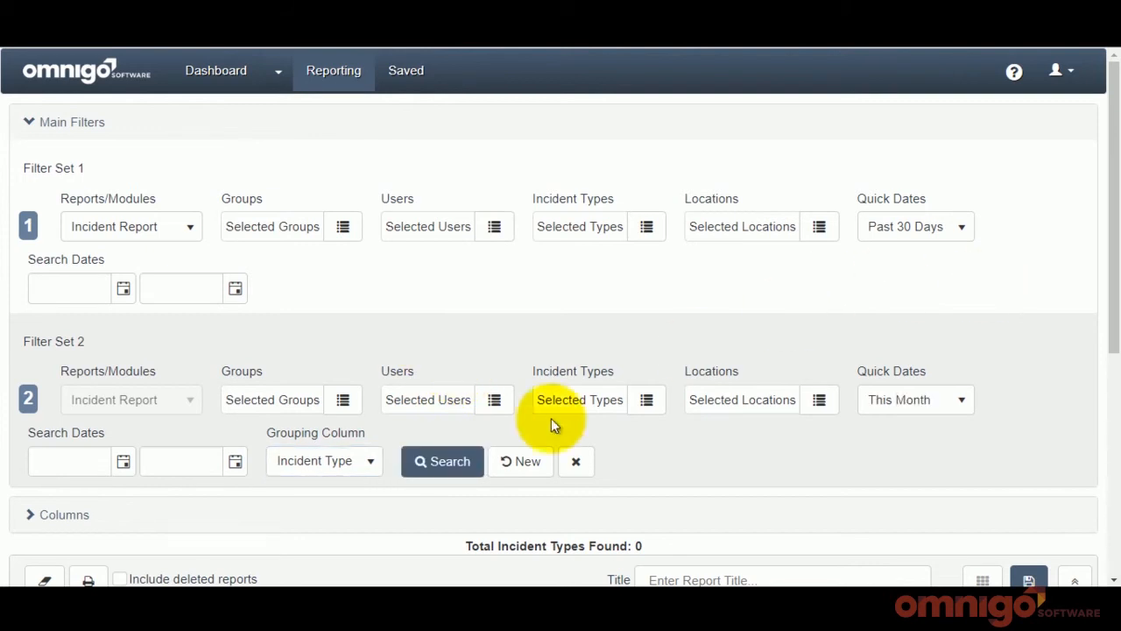
left_click(461, 466)
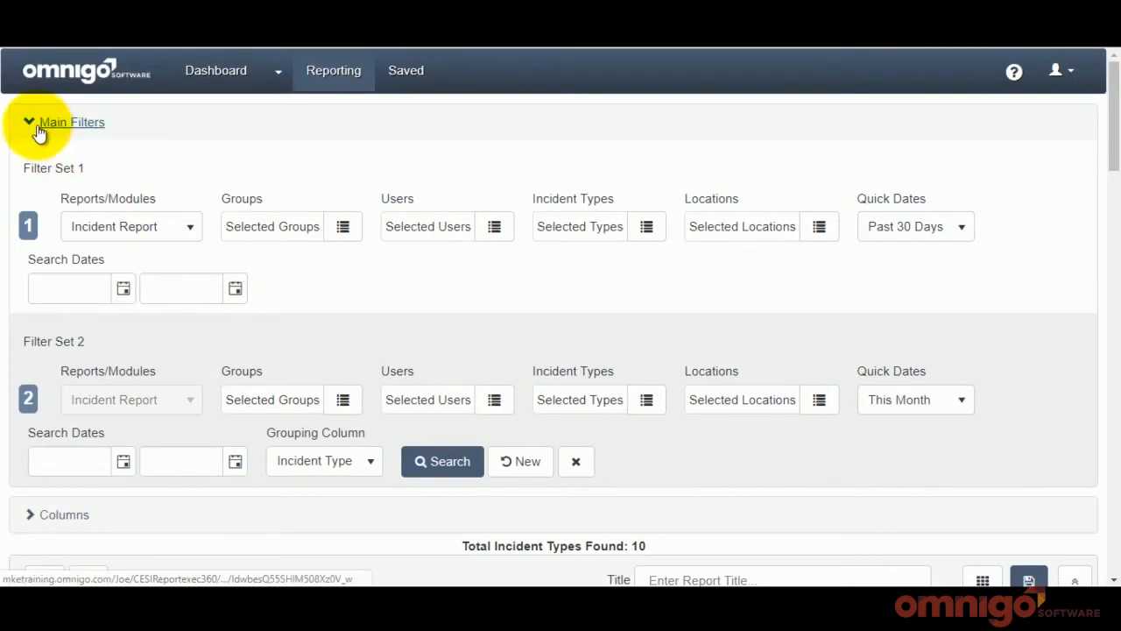
Step: Rename Filter Set 1 to "past 30 days" and Filter Set 2 to "This Month", saving both names
mouse_move(180, 157)
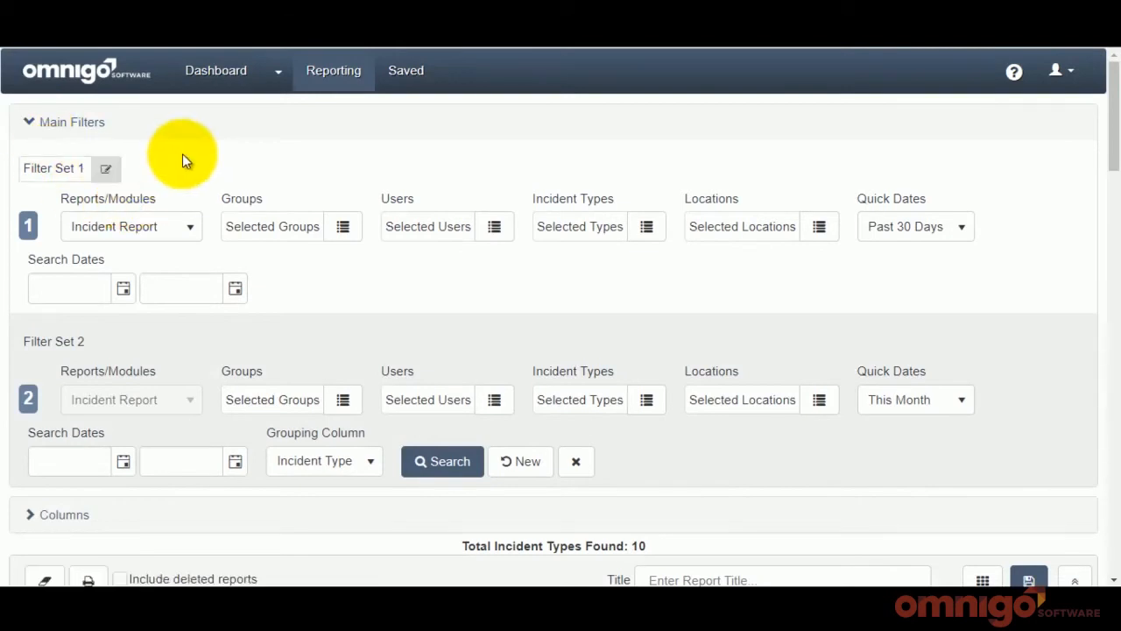
left_click(105, 169)
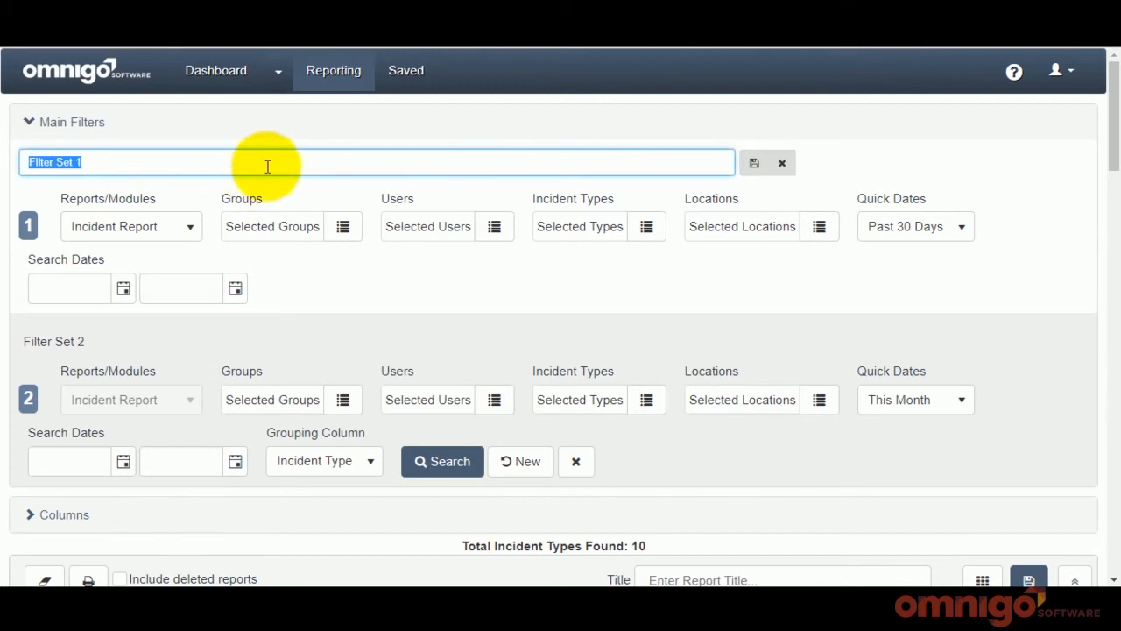
type("past 30 days")
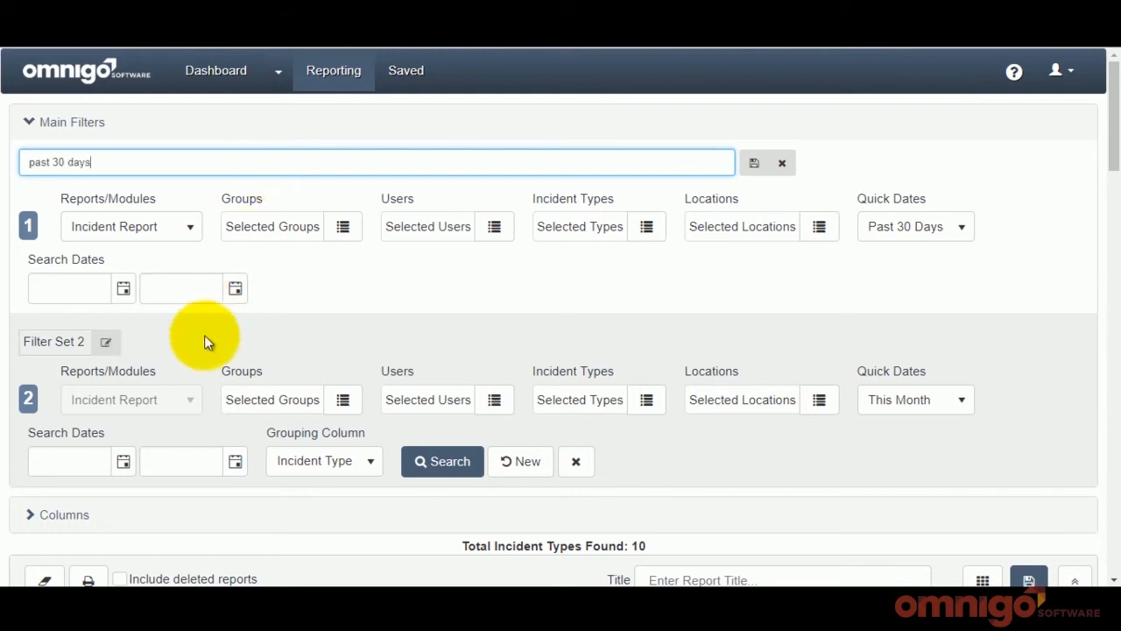
left_click(105, 342)
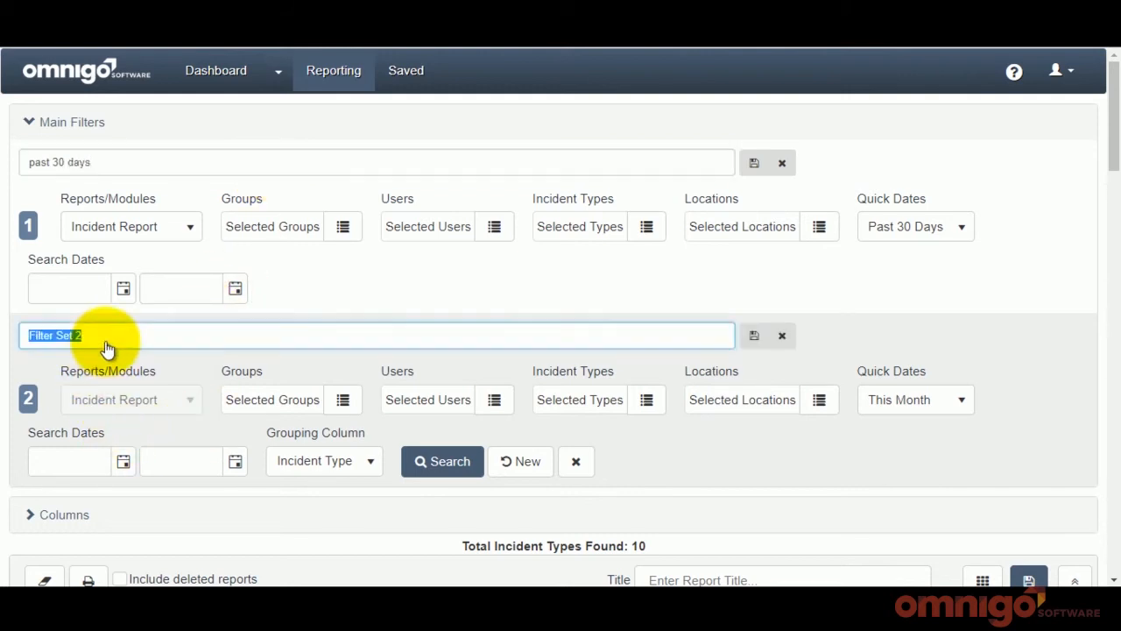
type("th")
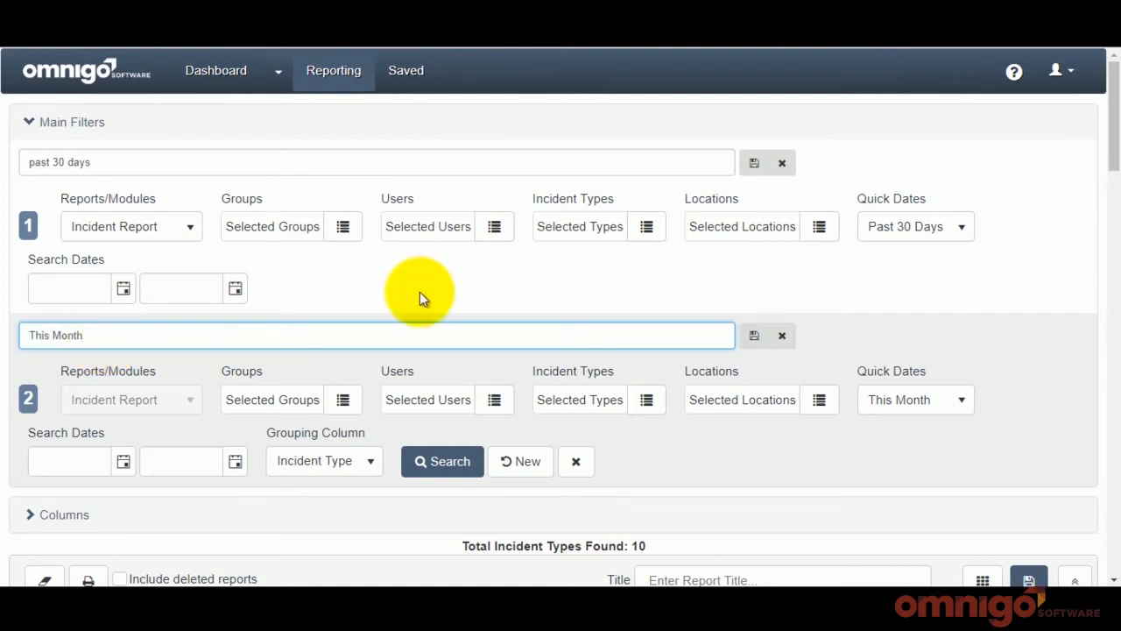
left_click(754, 339)
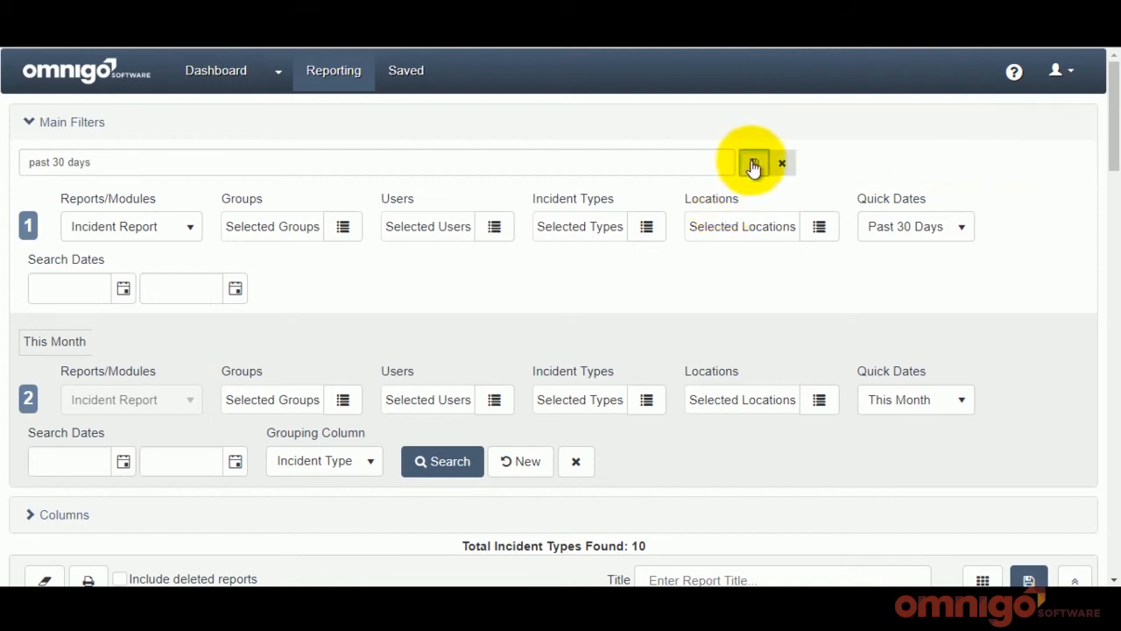
left_click(752, 166)
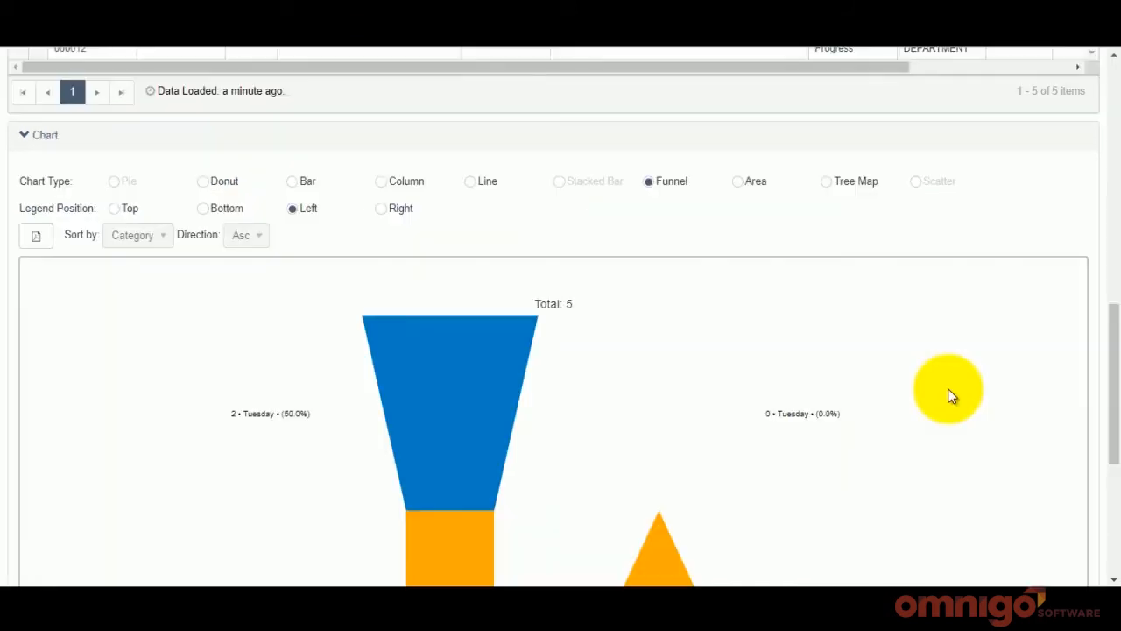
Step: Review the two filter sets and the comparison results grouped by Day Of Week, down to the chart
scroll(950, 396, "up", 10)
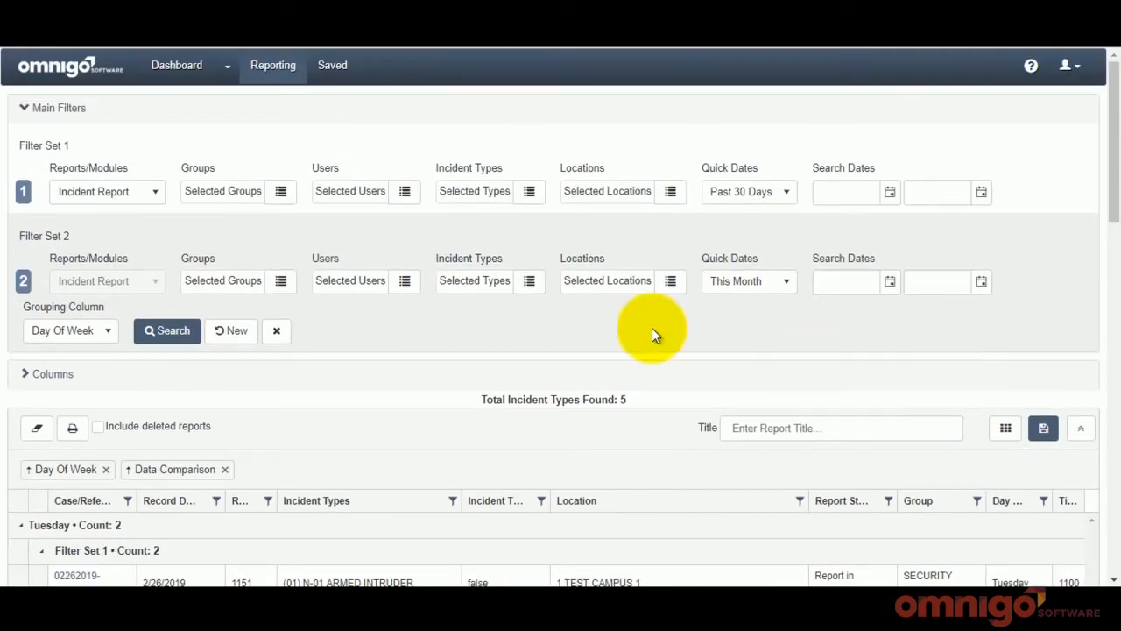
mouse_move(159, 232)
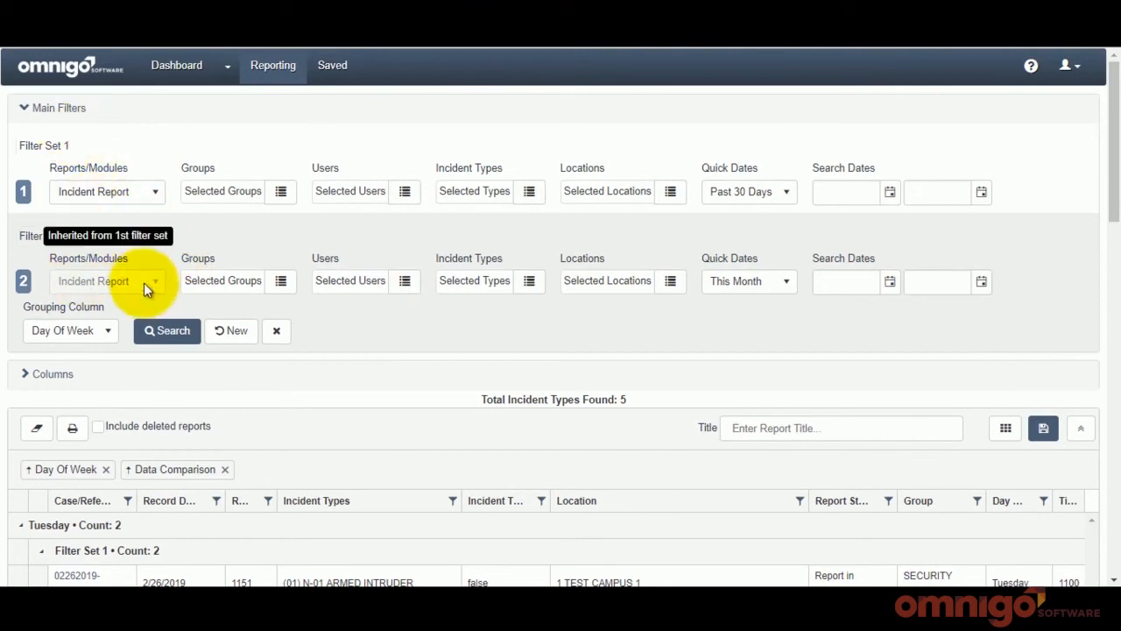
scroll(432, 358, "down", 2)
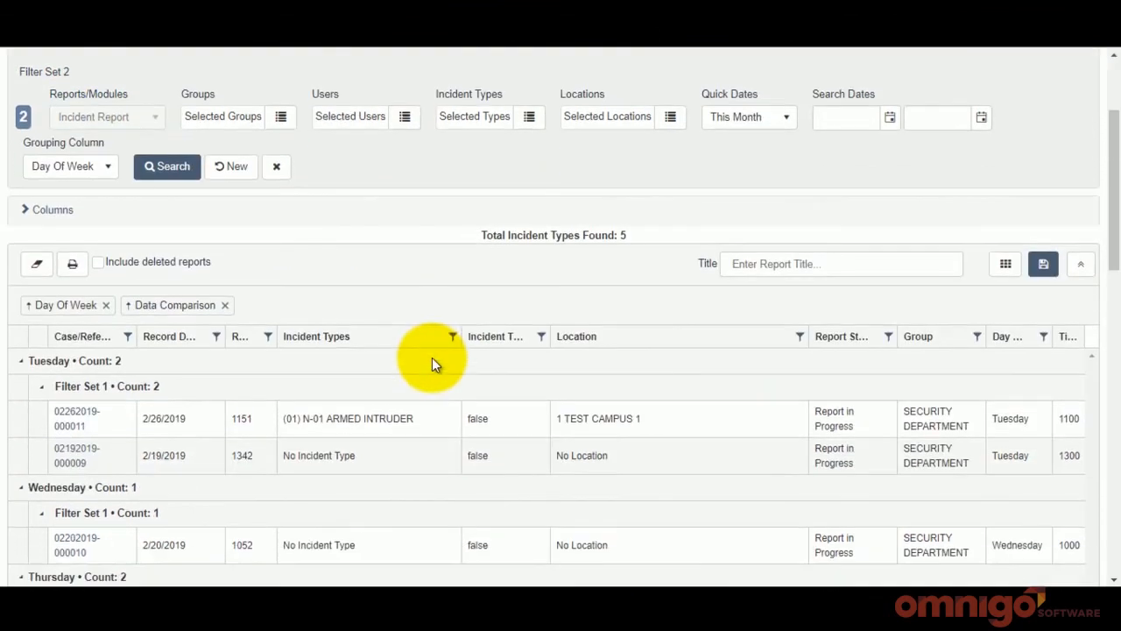
scroll(431, 358, "down", 5)
scroll(431, 357, "down", 6)
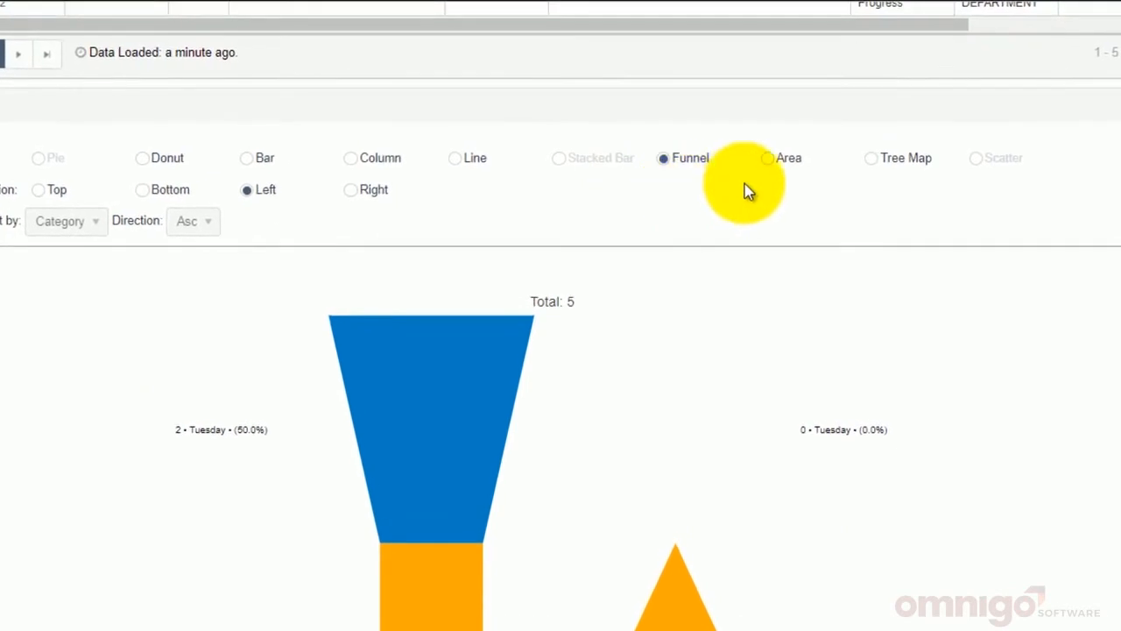
Step: Try the Area and Tree Map types on the comparison chart and return it to Funnel
left_click(768, 163)
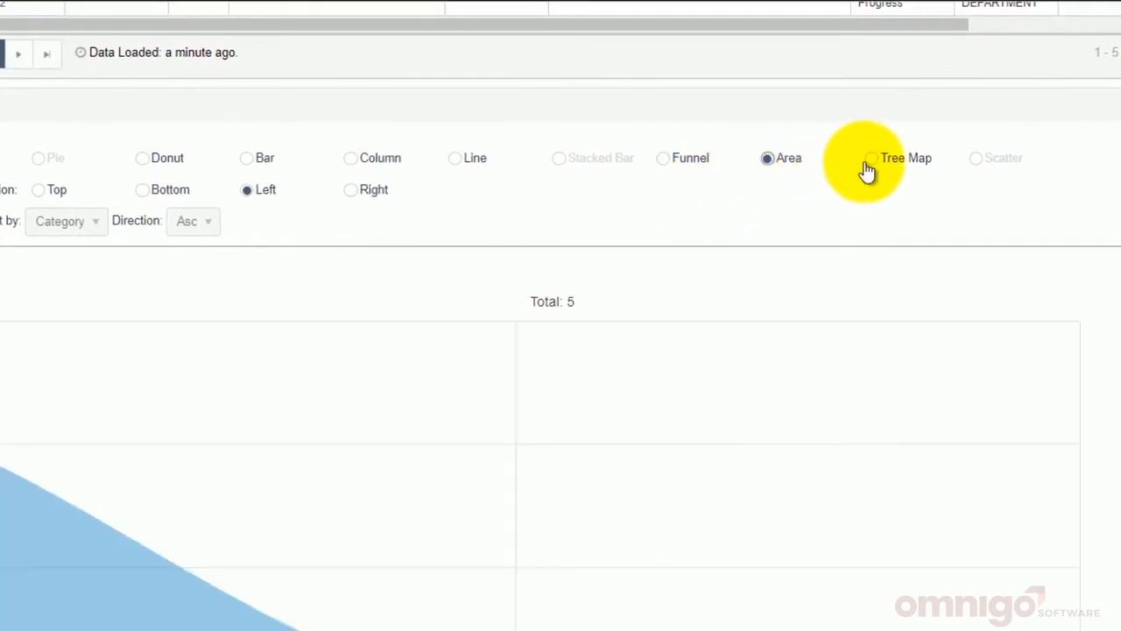
left_click(881, 167)
scroll(844, 180, "down", 4)
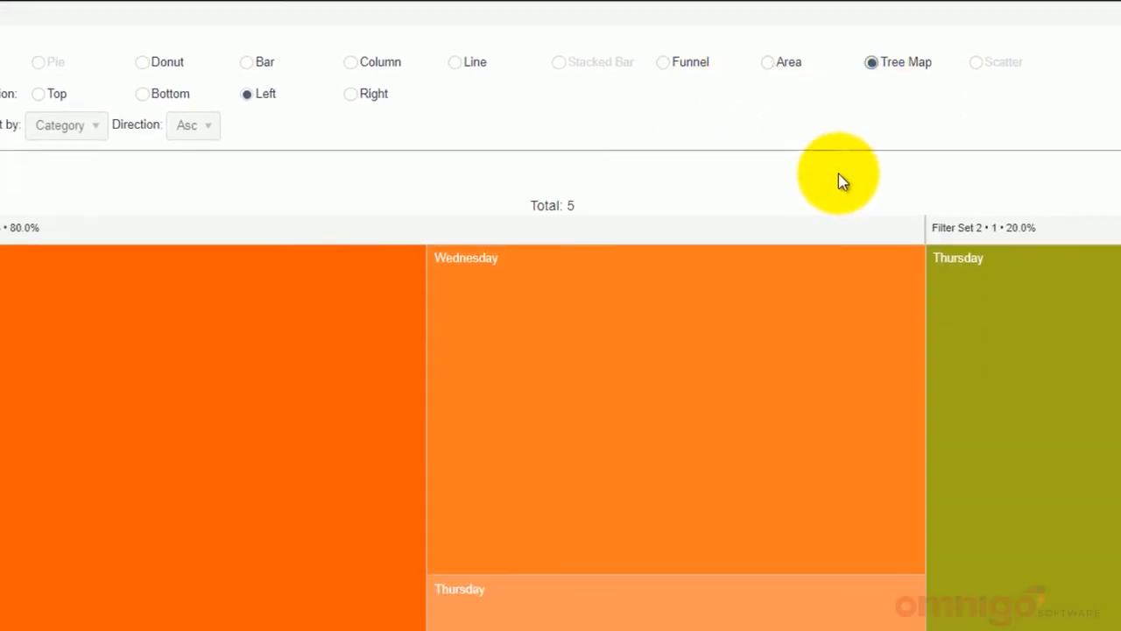
scroll(828, 180, "down", 2)
scroll(818, 175, "up", 5)
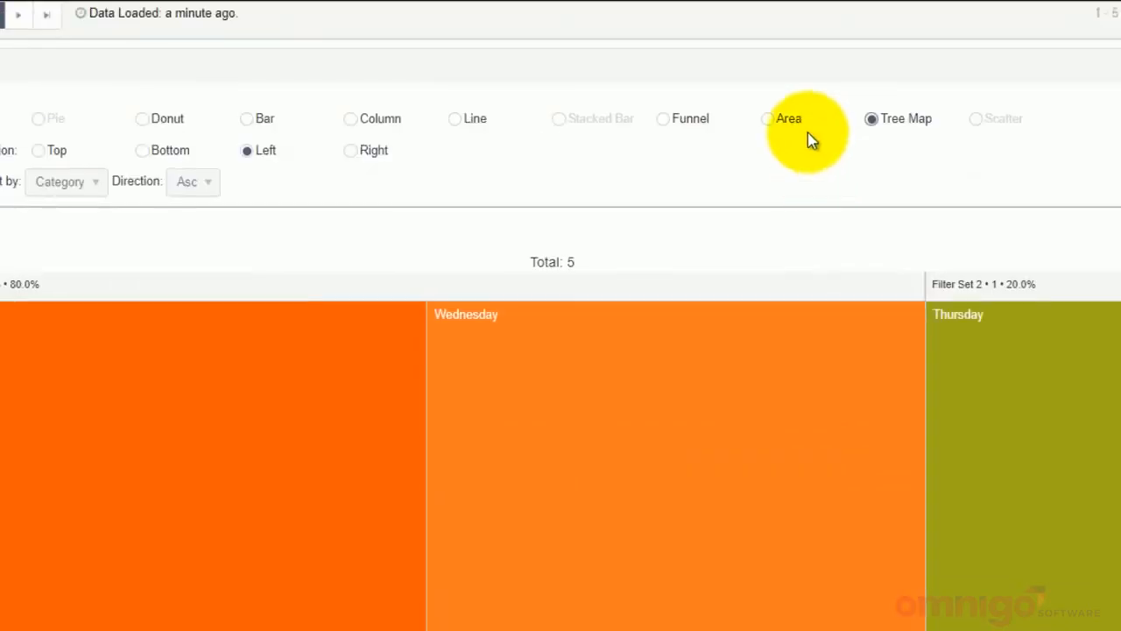
left_click(771, 127)
left_click(667, 123)
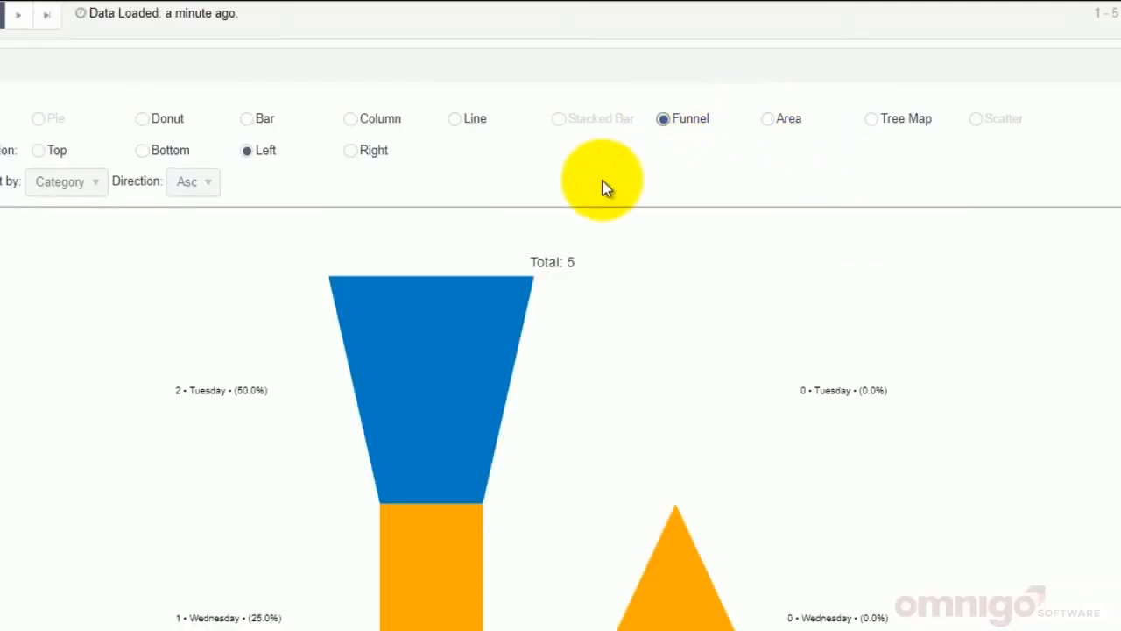
scroll(601, 187, "up", 15)
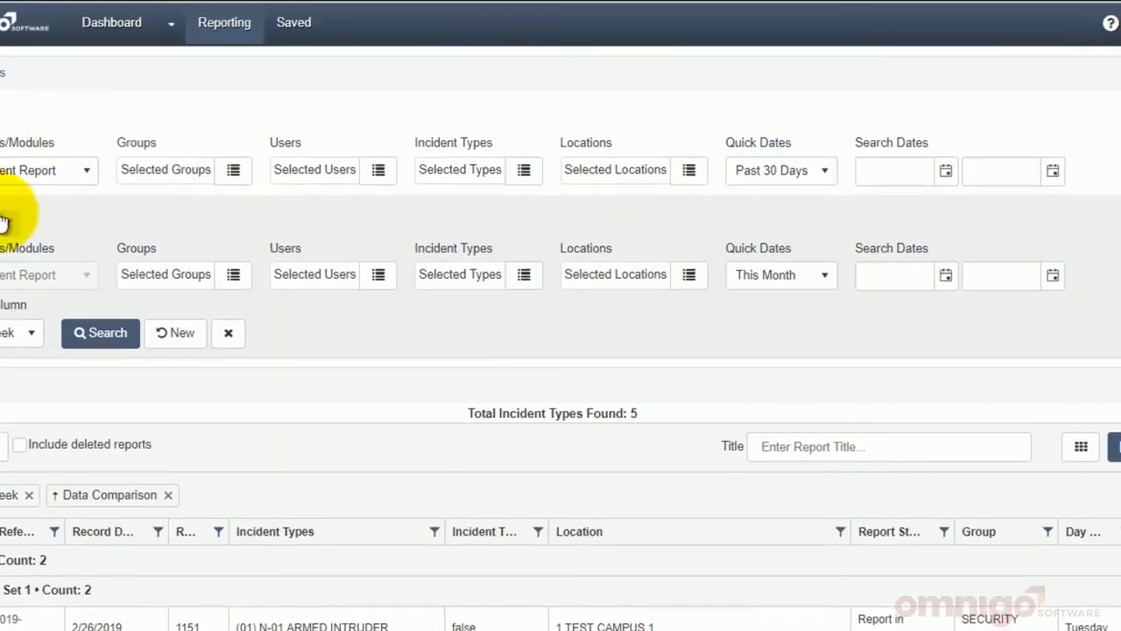
Step: Review the comparison page and check the Grouping Column choices, keeping Day Of Week selected
scroll(474, 324, "down", 17)
scroll(701, 237, "up", 2)
scroll(699, 254, "down", 1)
scroll(789, 230, "up", 1)
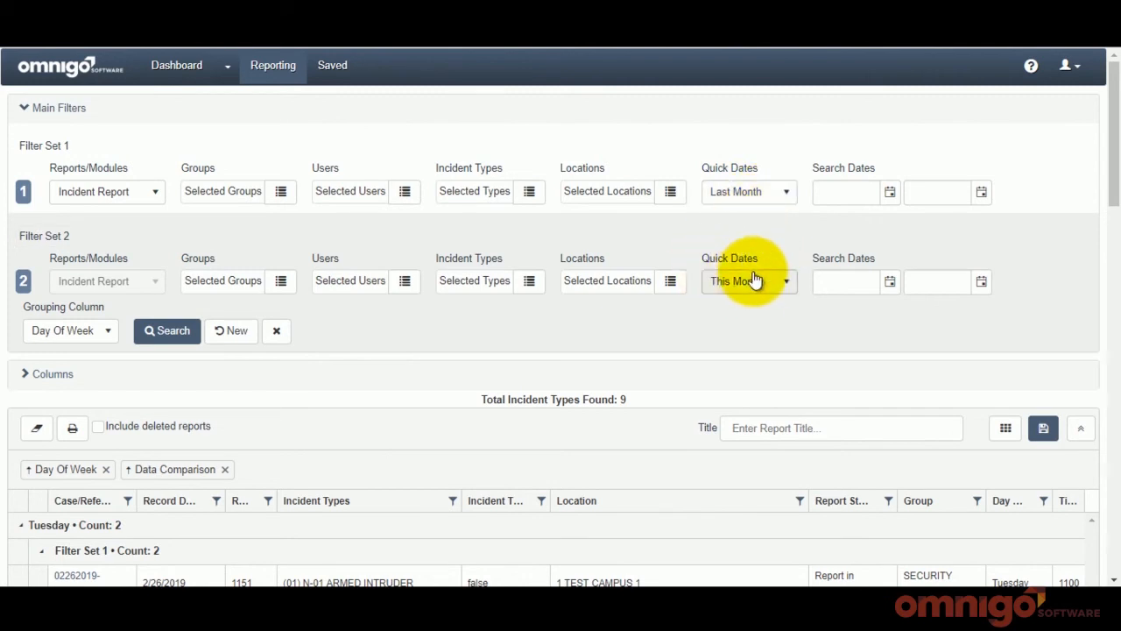
left_click(102, 338)
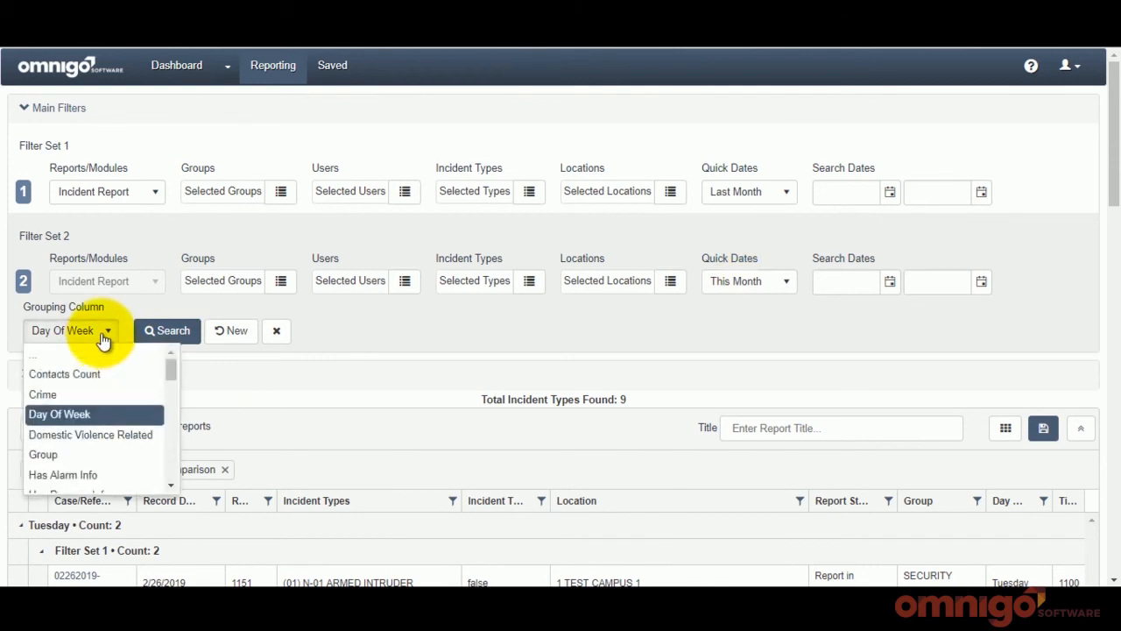
left_click(94, 415)
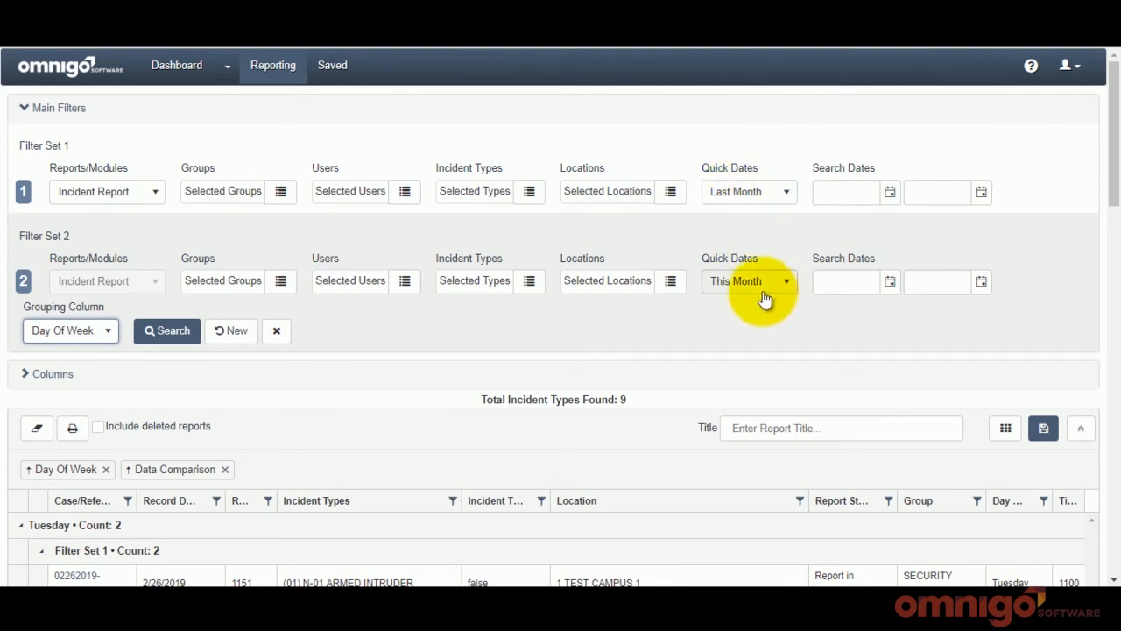
Step: Examine the Last Month versus This Month results by weekday, including the Wednesday and Thursday bars in the comparison chart
scroll(765, 300, "down", 15)
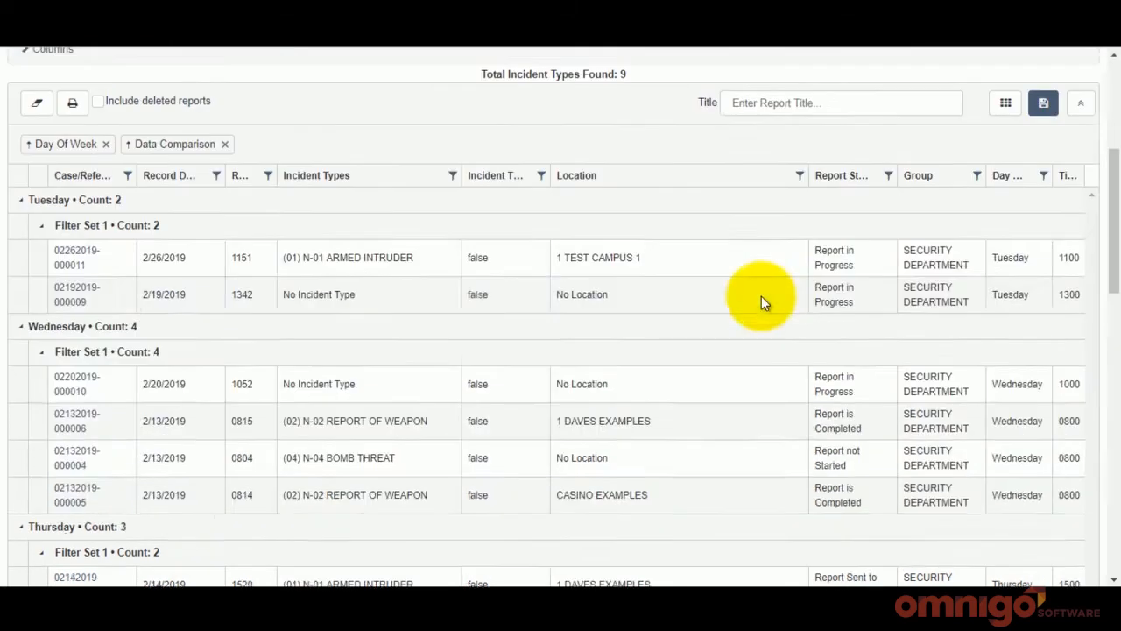
scroll(751, 316, "up", 4)
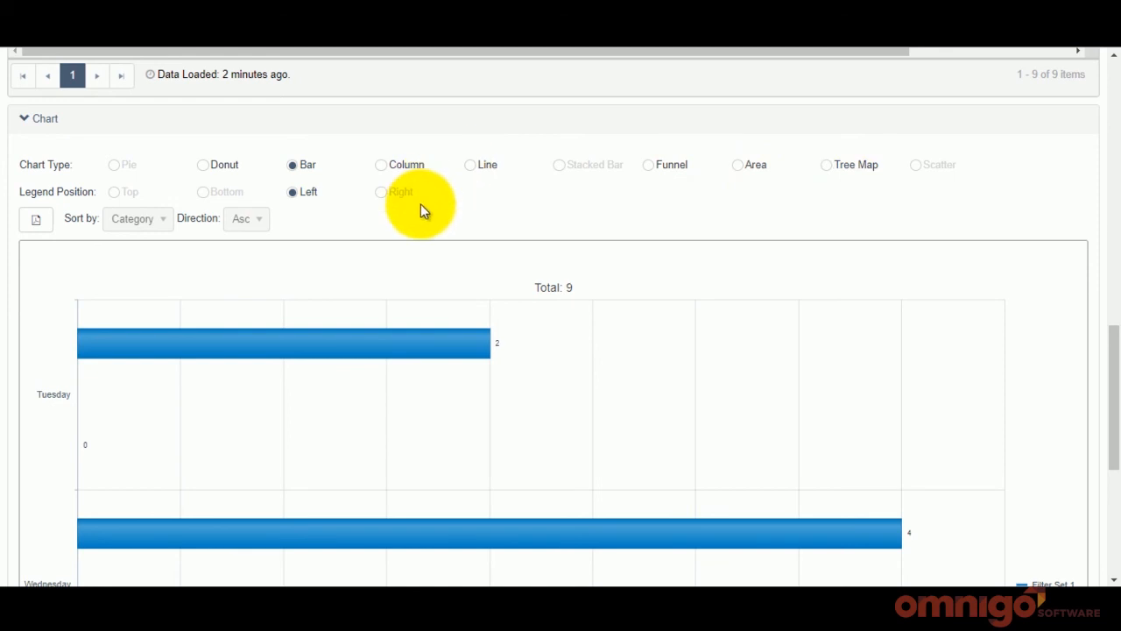
scroll(421, 204, "down", 3)
mouse_move(784, 315)
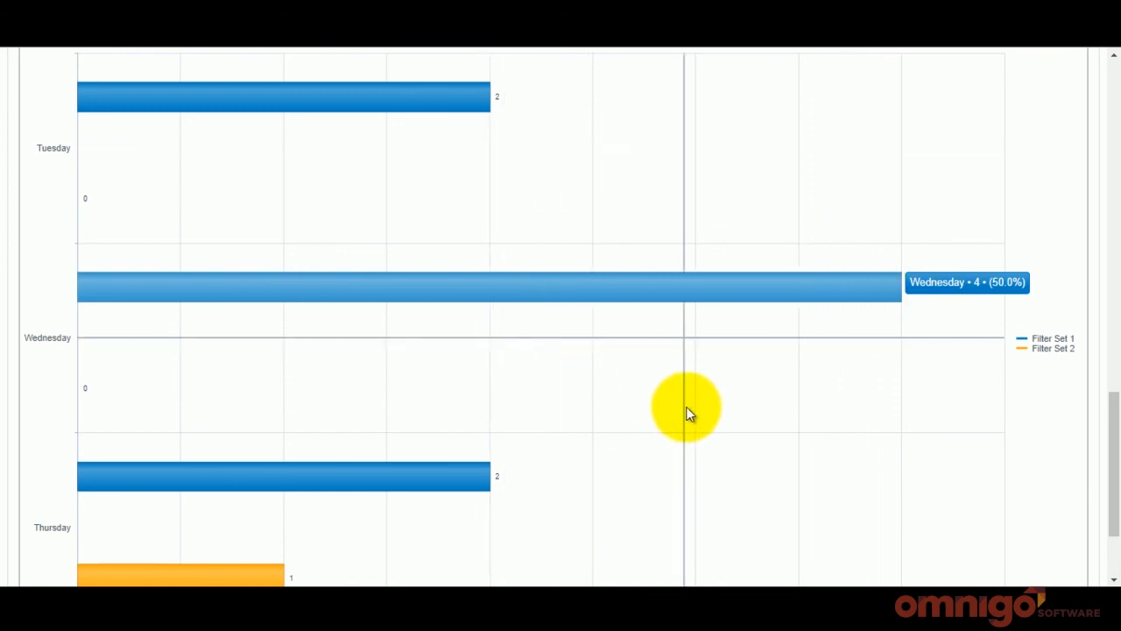
scroll(691, 412, "down", 1)
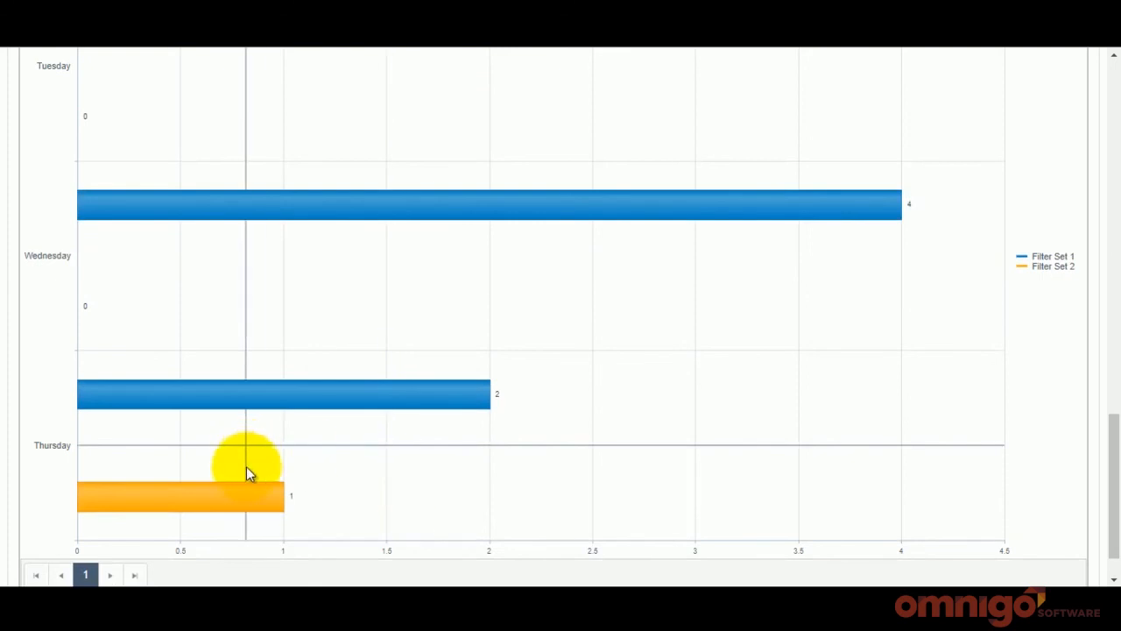
mouse_move(249, 498)
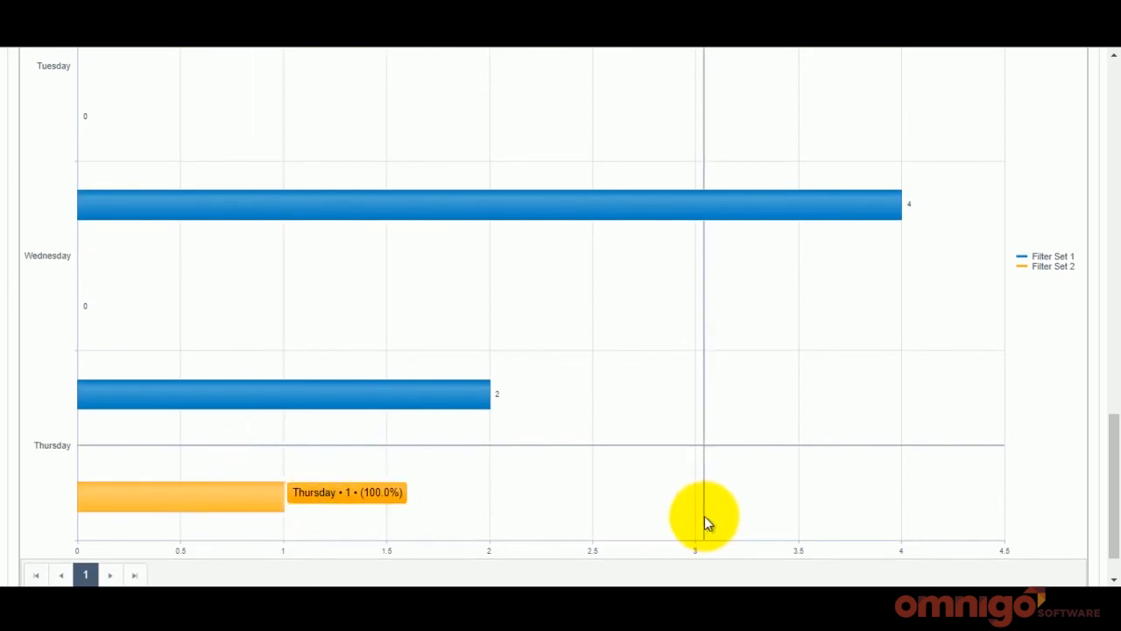
scroll(700, 517, "up", 1)
scroll(701, 521, "up", 1)
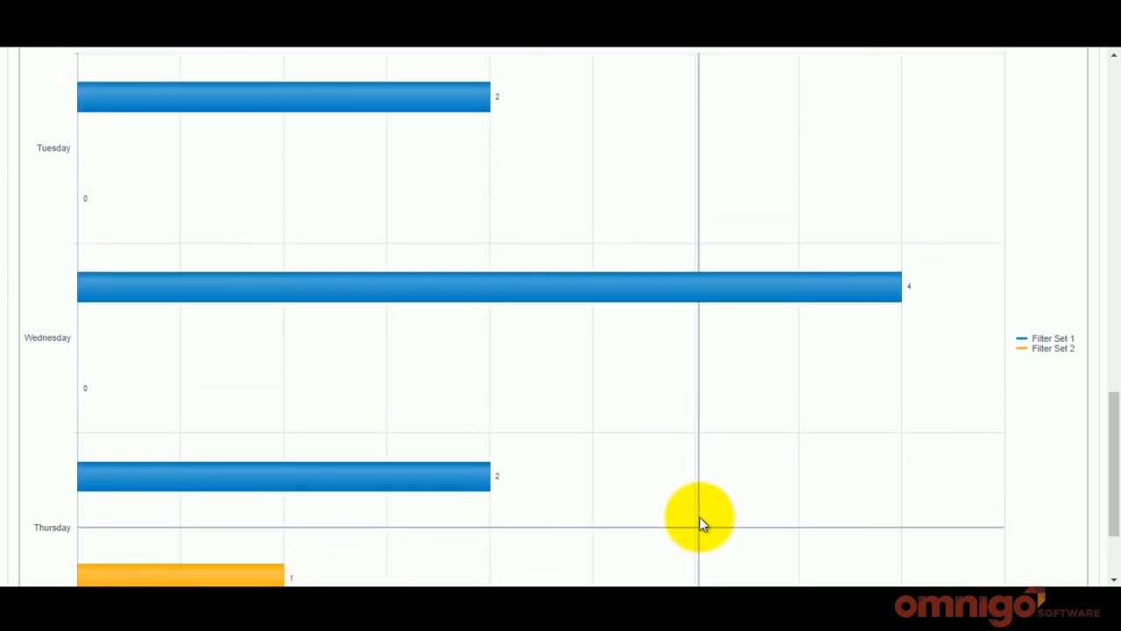
scroll(699, 523, "up", 15)
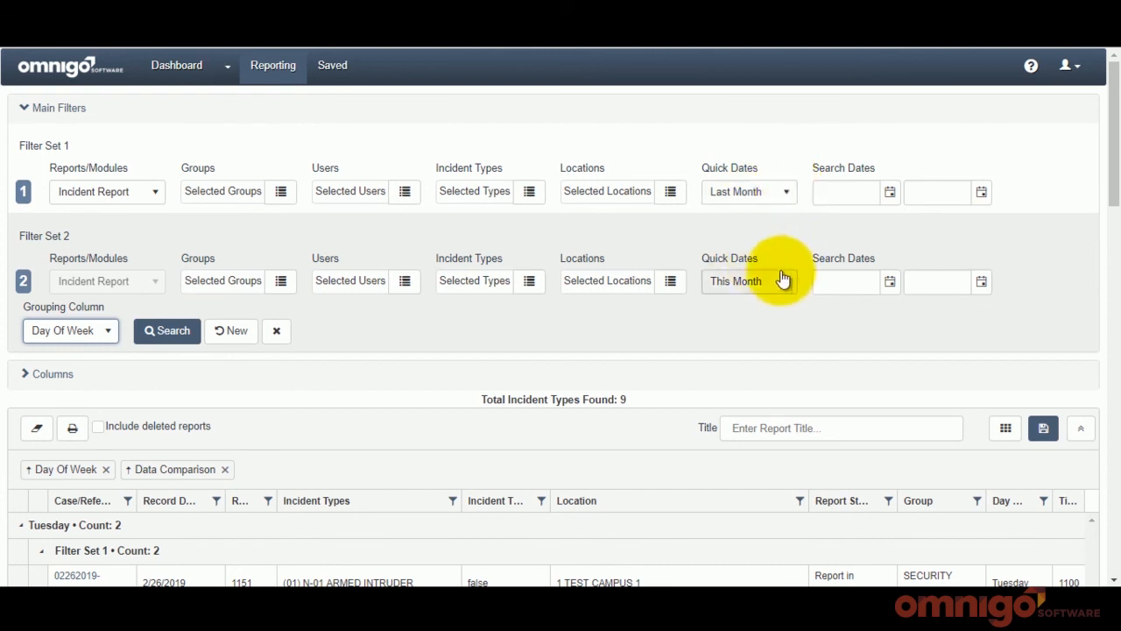
Step: Check the available Grouping Column options again and choose Day Of Week for the comparison
left_click(104, 337)
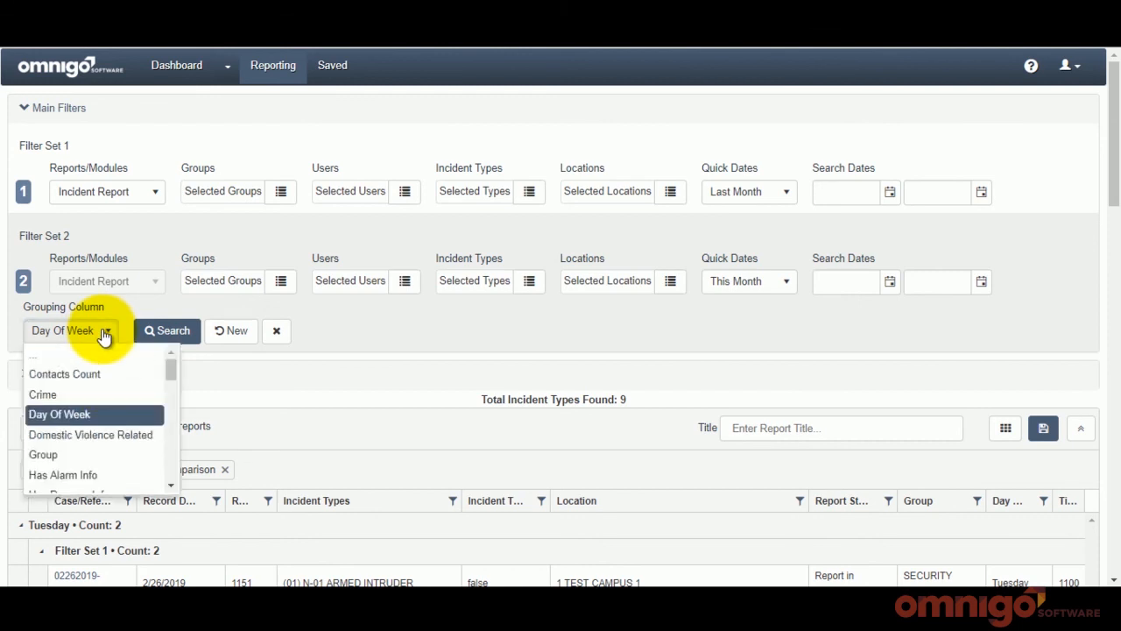
left_click(98, 412)
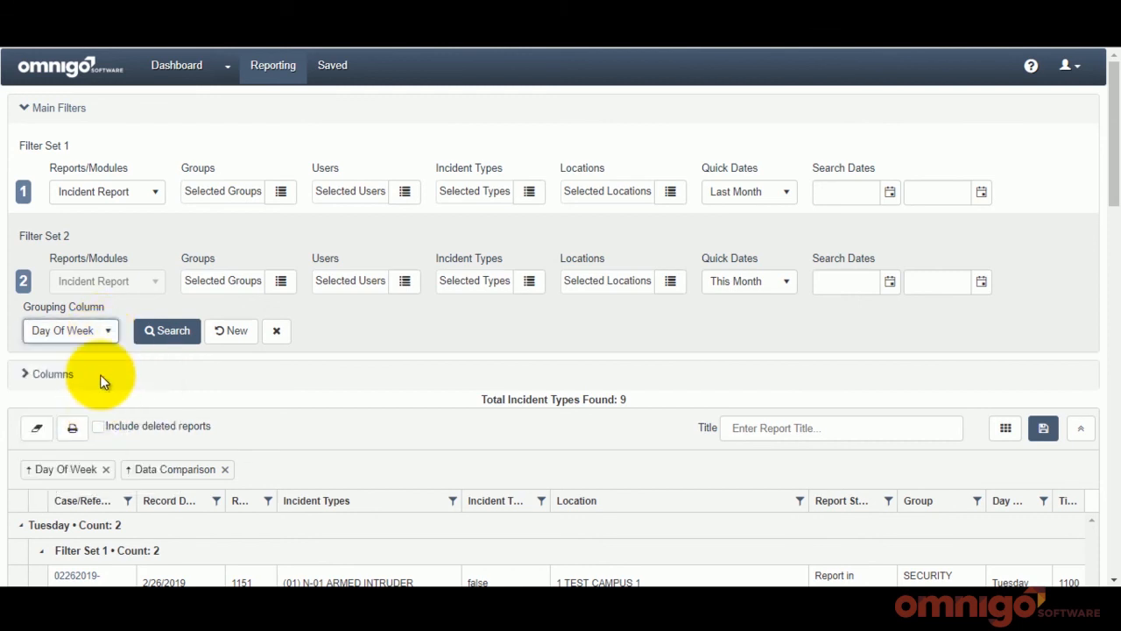